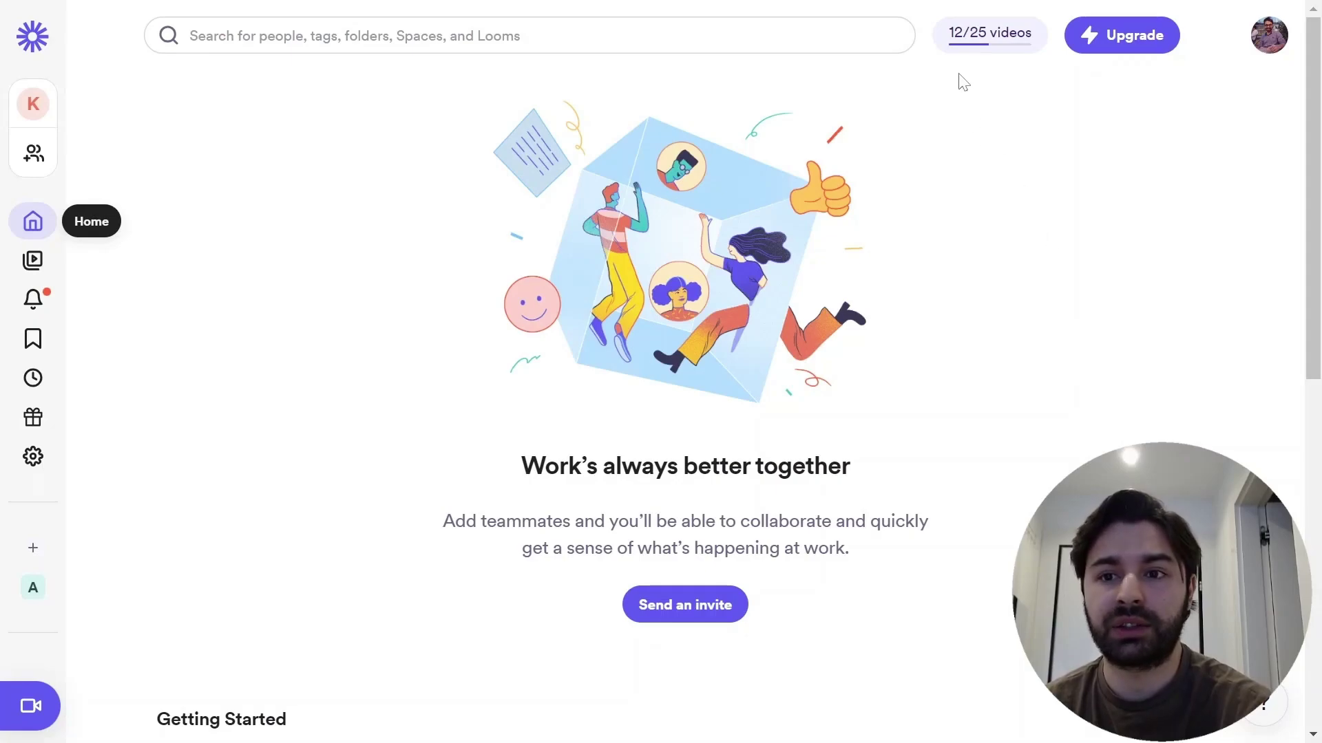
- Begin a new Loom recording set to Screen Only with the camera off, and list available microphones
mouse_move(967, 42)
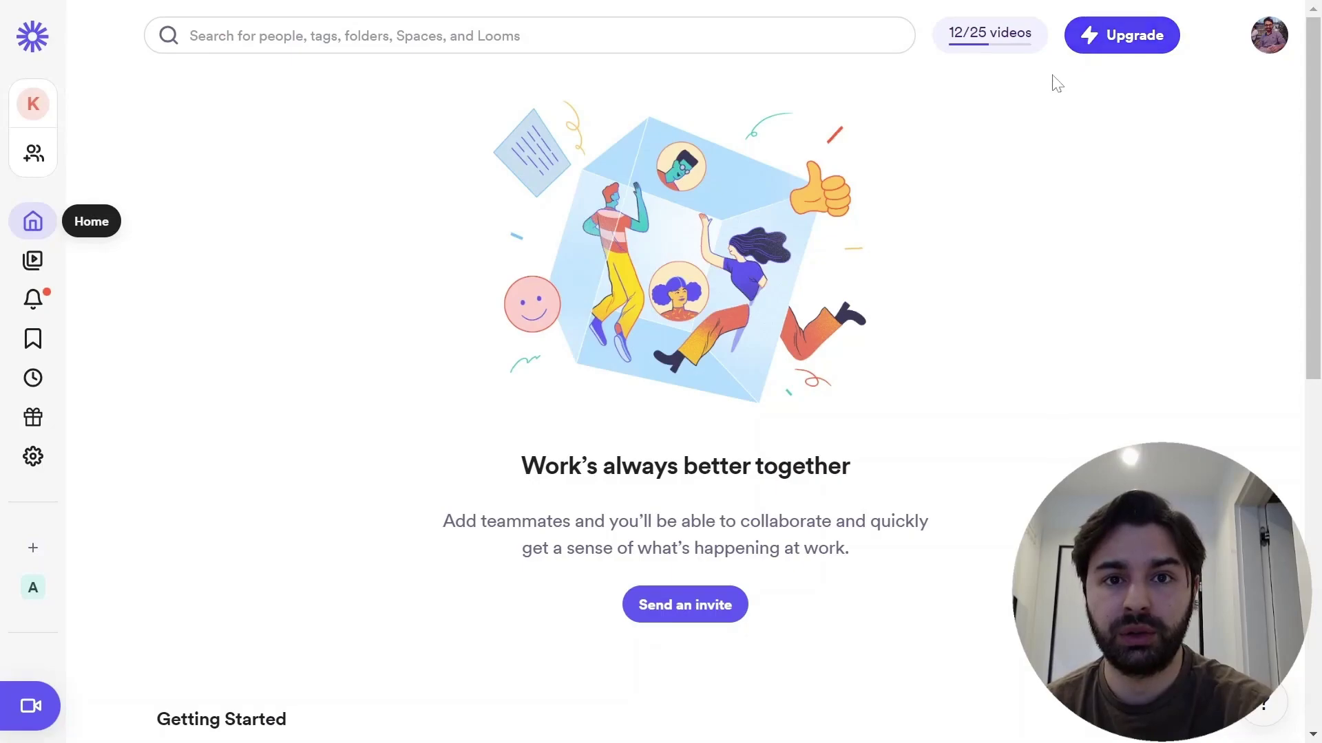
left_click(58, 709)
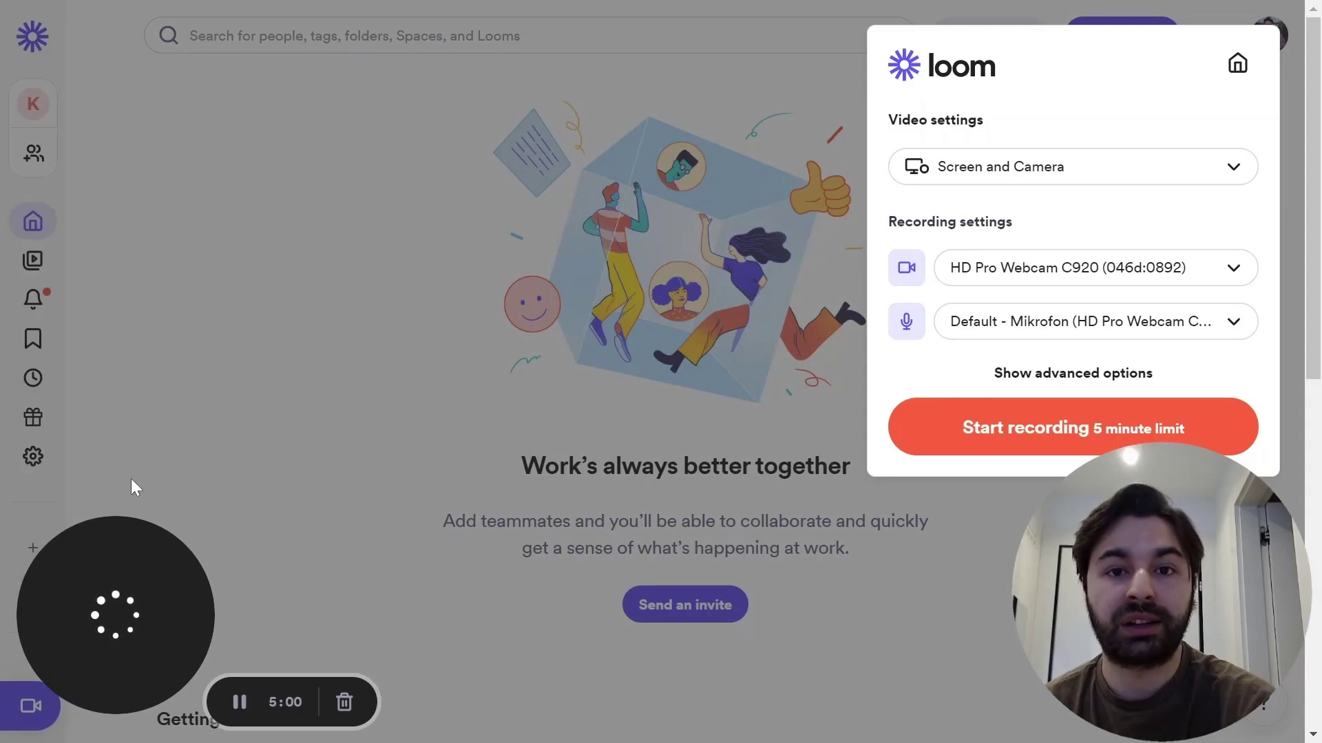
mouse_move(186, 598)
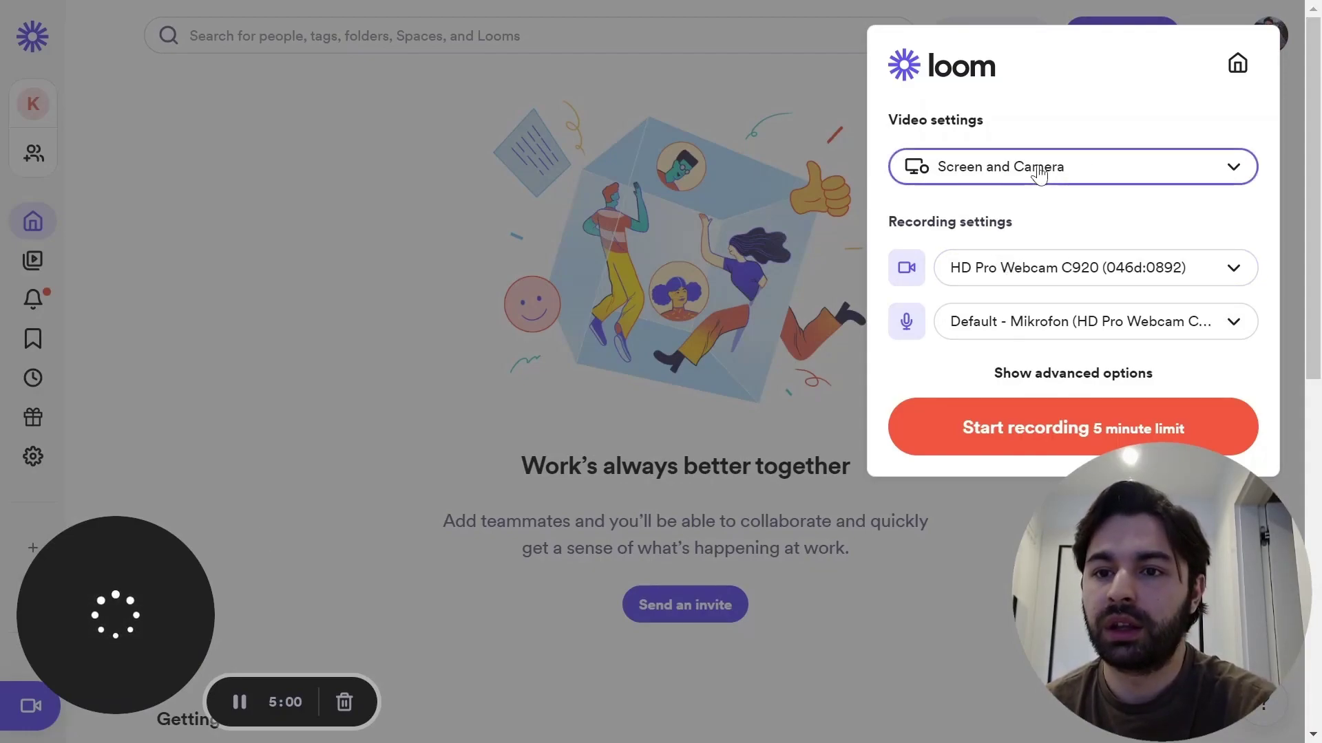
left_click_drag(896, 119, 969, 120)
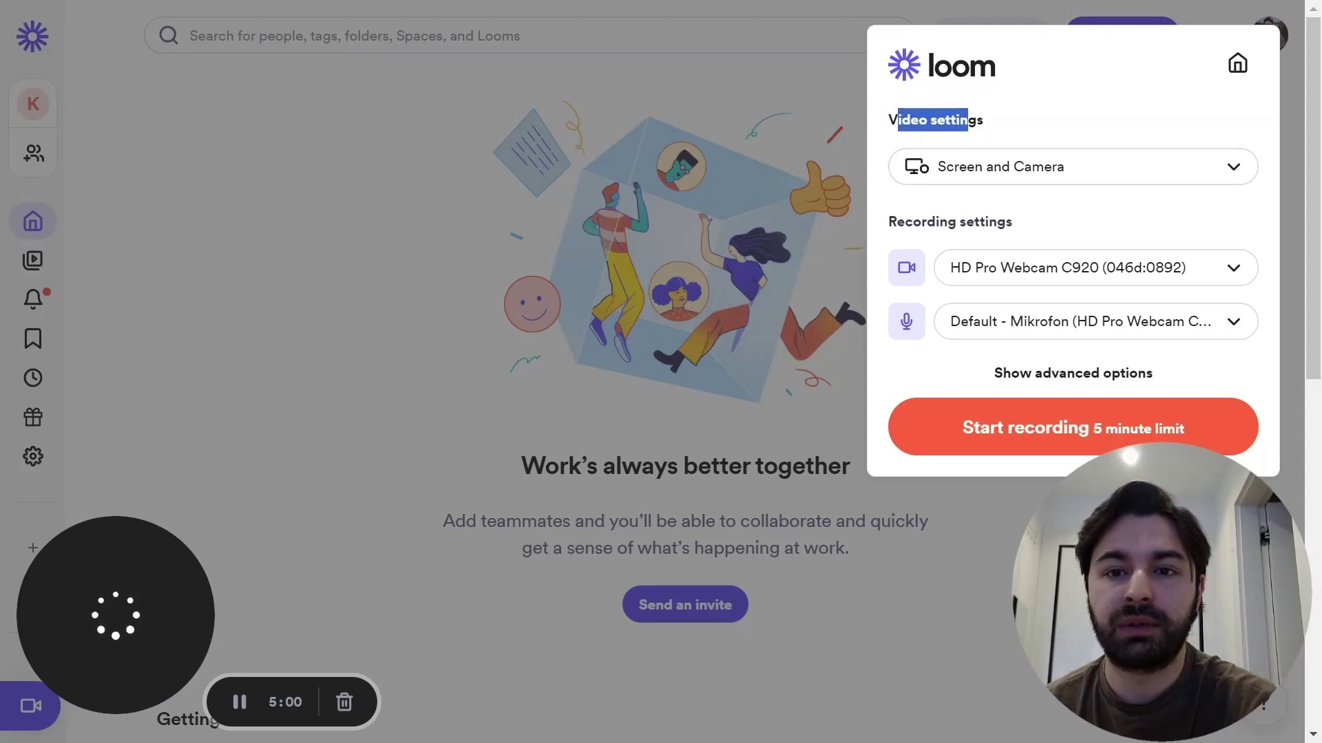
left_click(1000, 176)
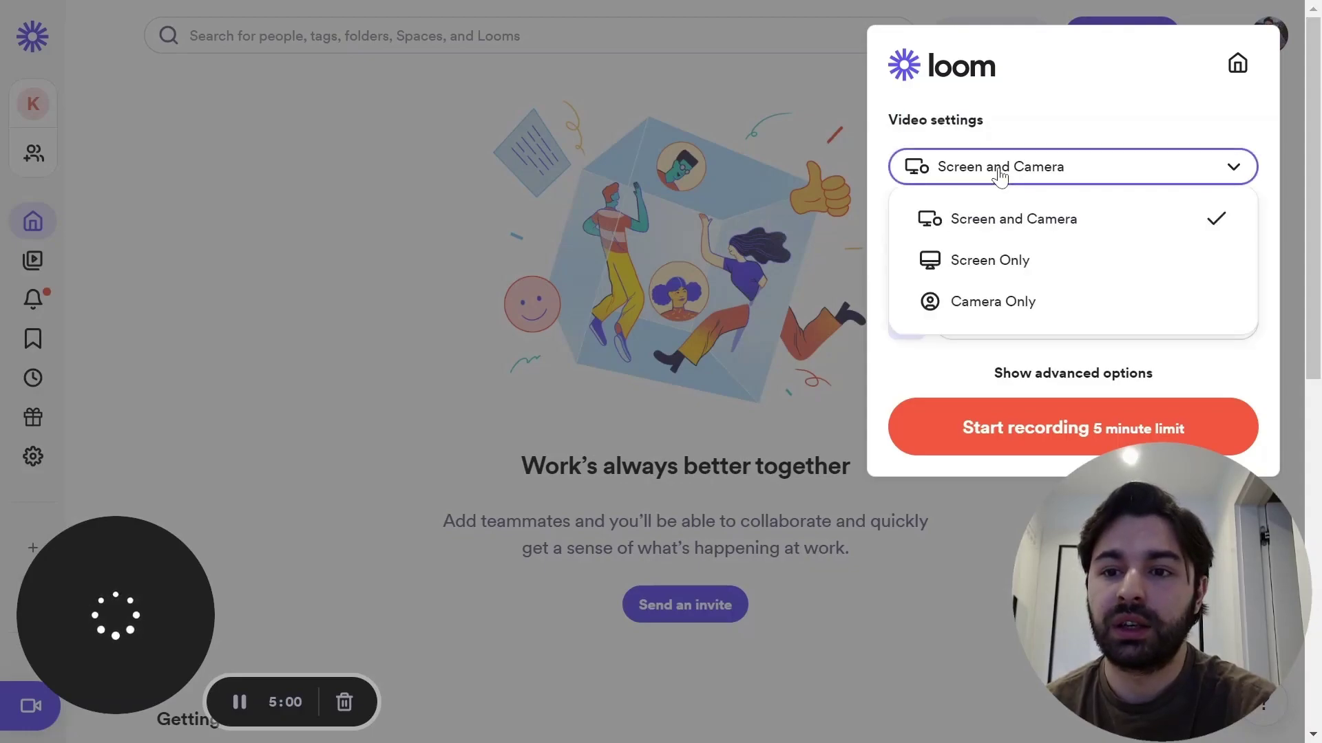
left_click(1051, 266)
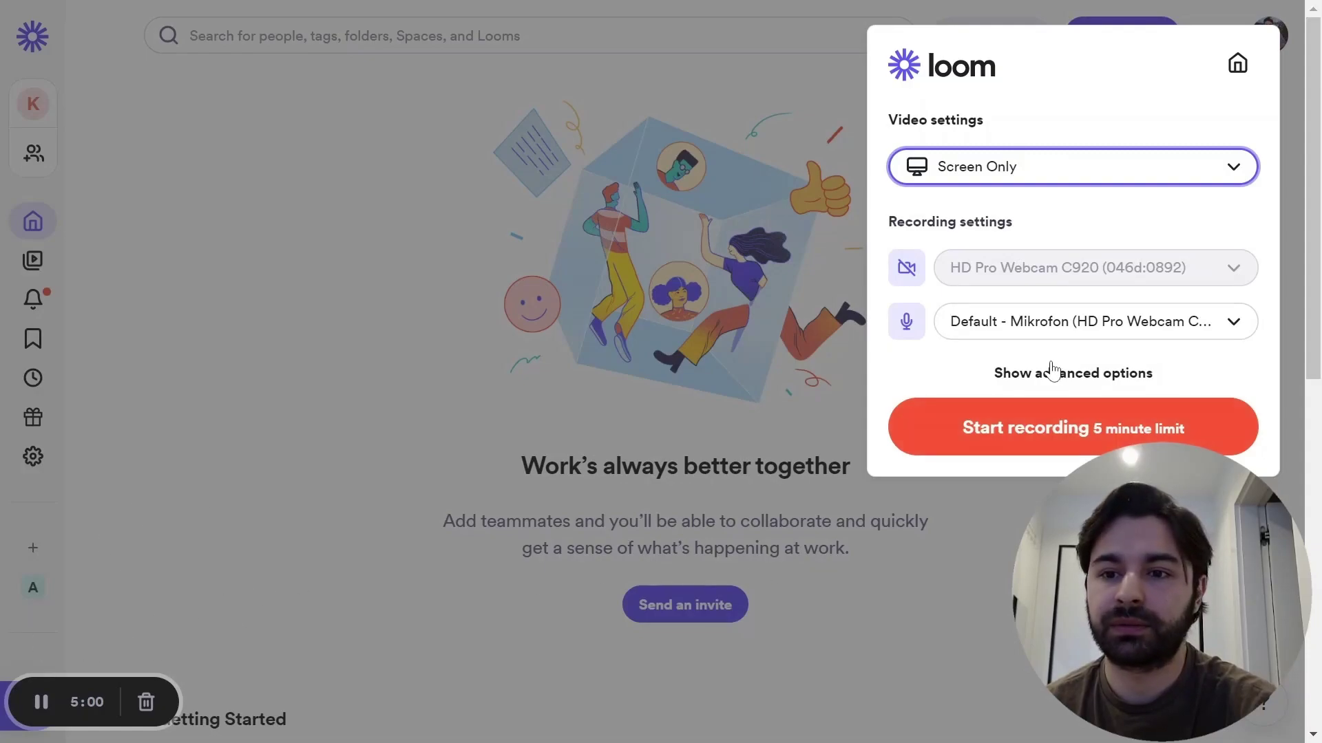
left_click(969, 337)
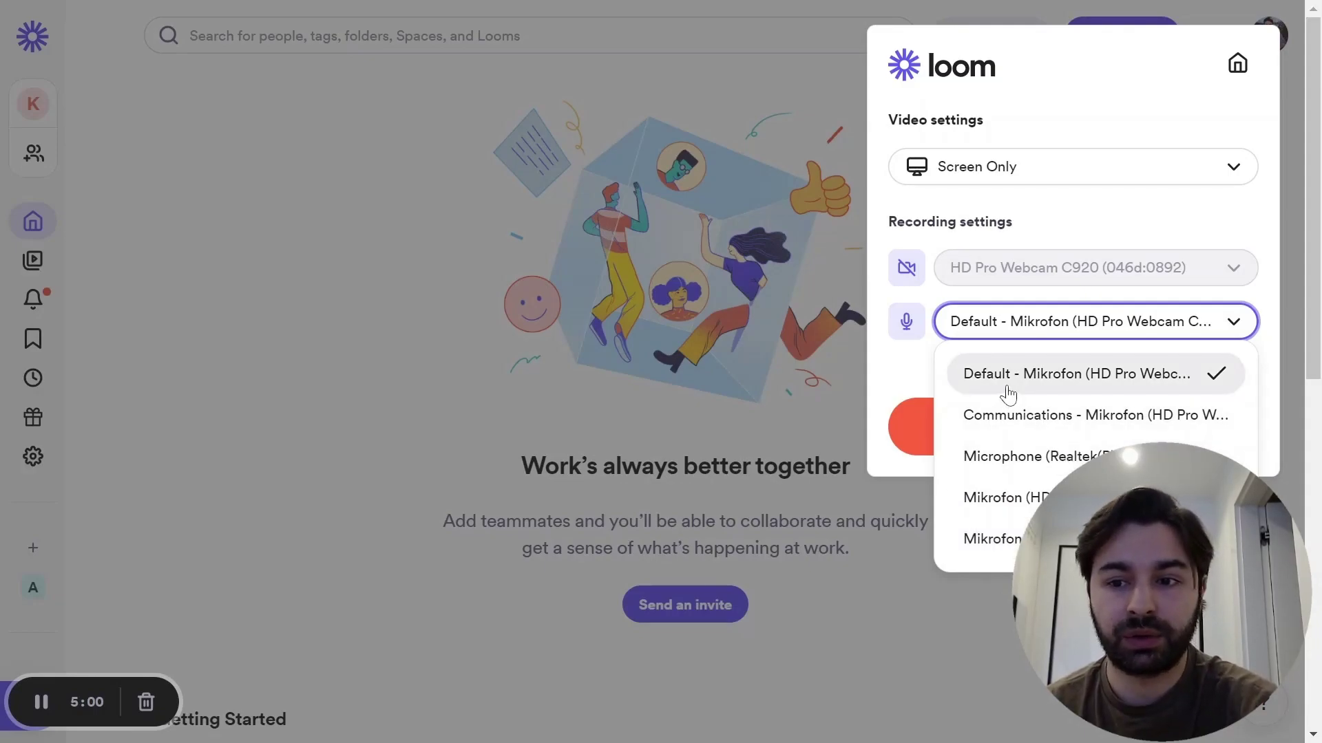
- Switch back to Screen and Camera with the Integrated Camera, then open the Automated Market Makers video
left_click(1014, 178)
left_click(1022, 232)
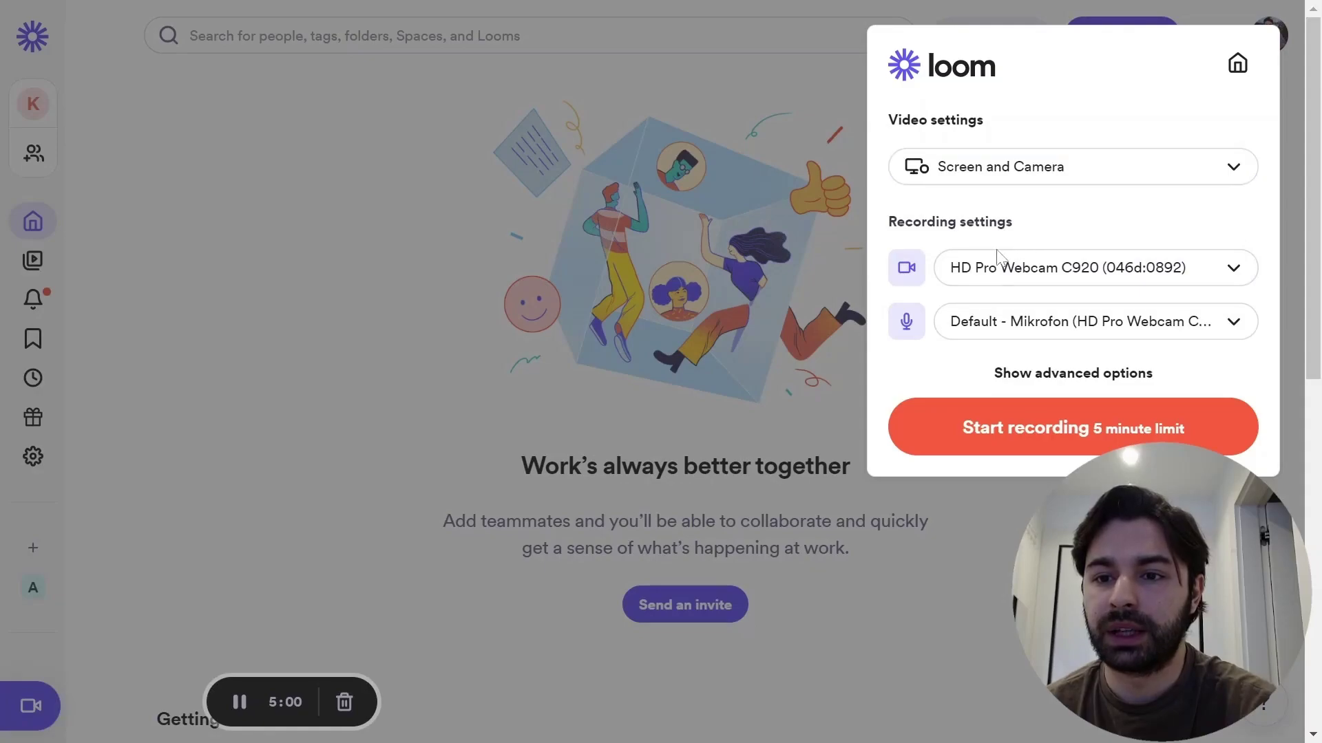
left_click(1009, 266)
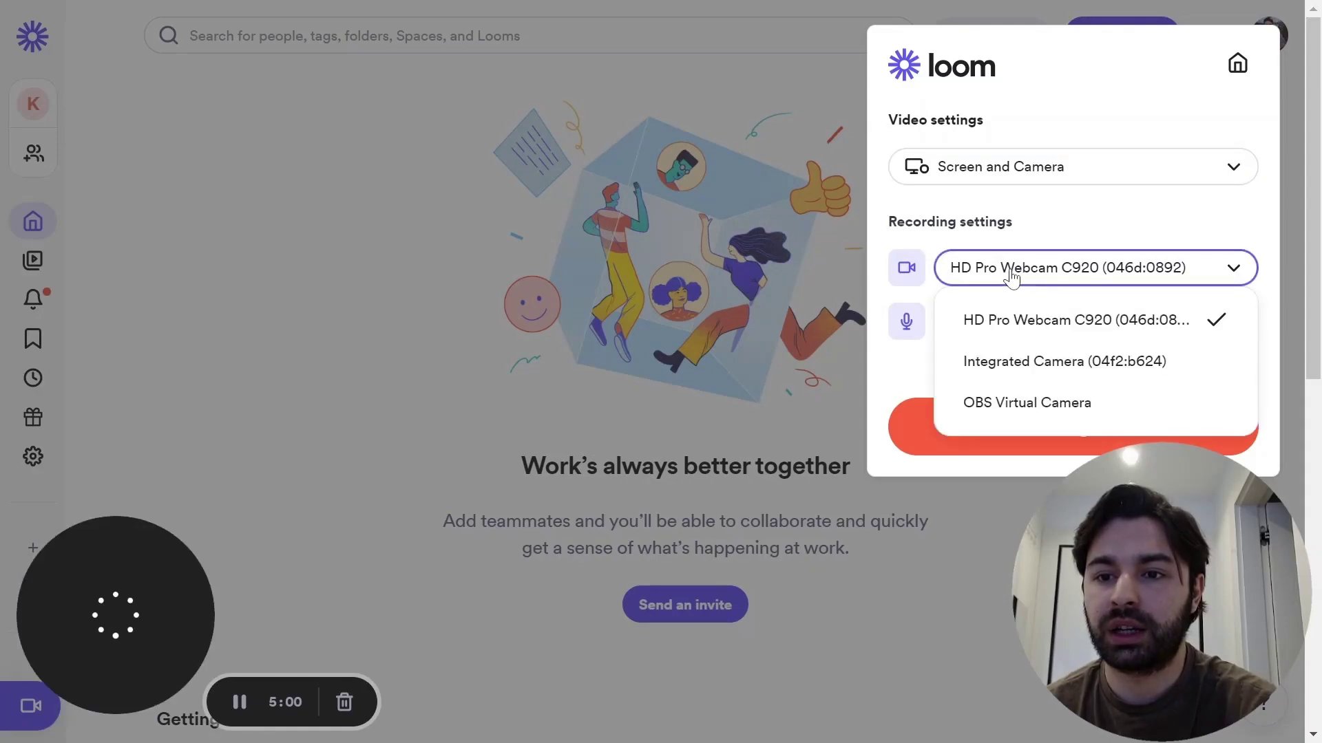
left_click(1055, 372)
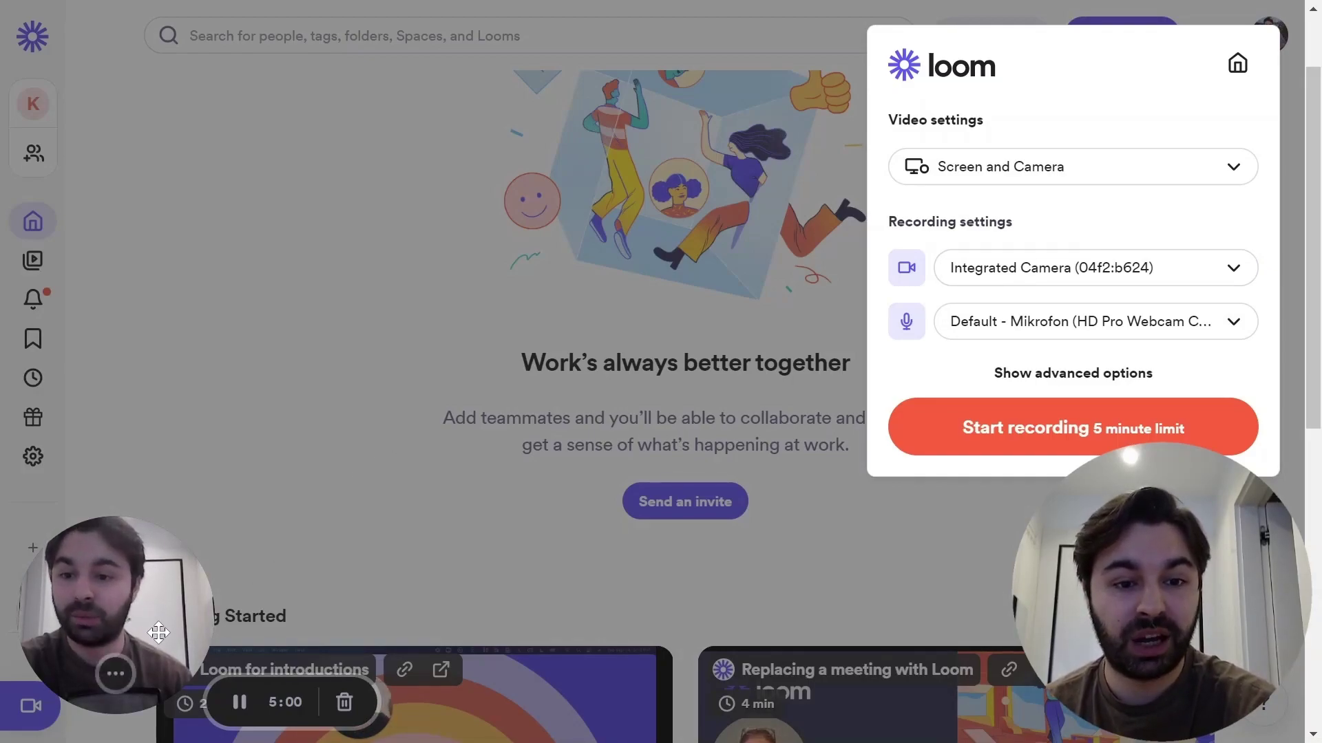
mouse_move(172, 641)
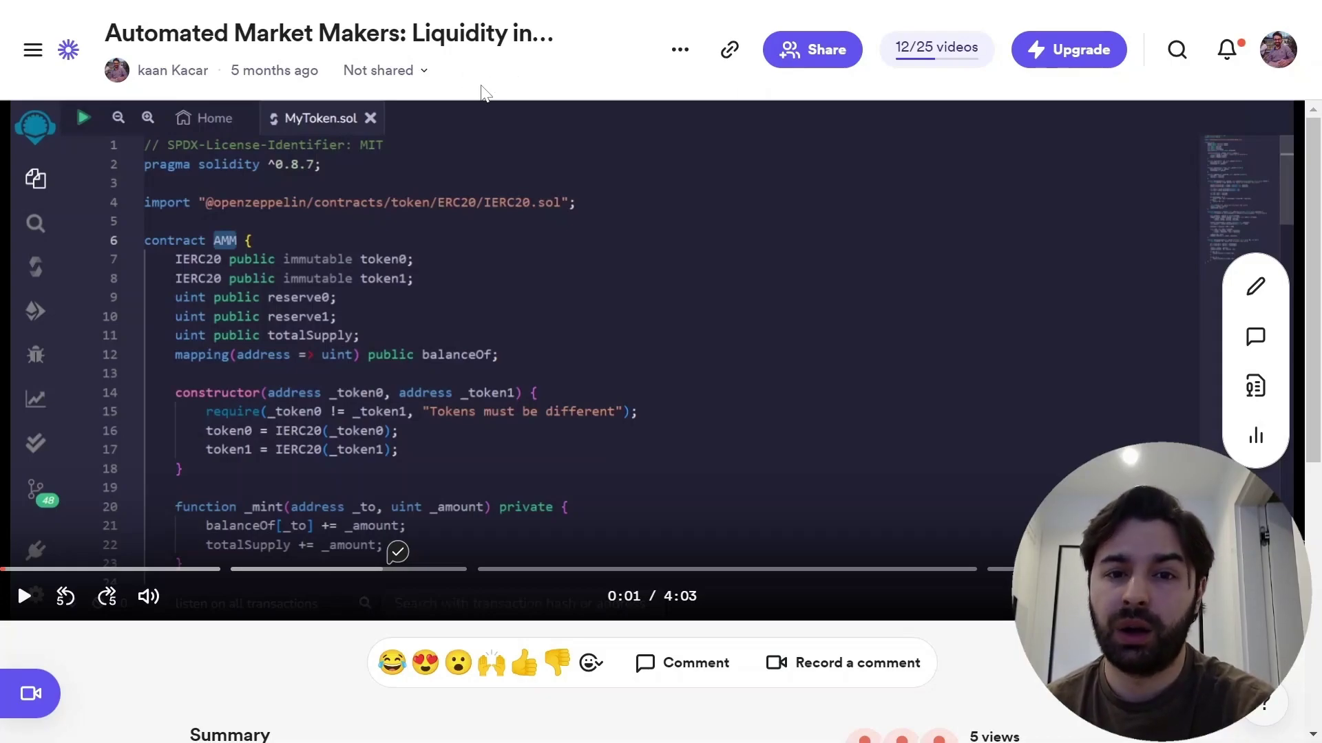
- Preview the intro up to about 0:23, copy the video's share link, and show the Loom AI edit panel
left_click(23, 597)
left_click(104, 570)
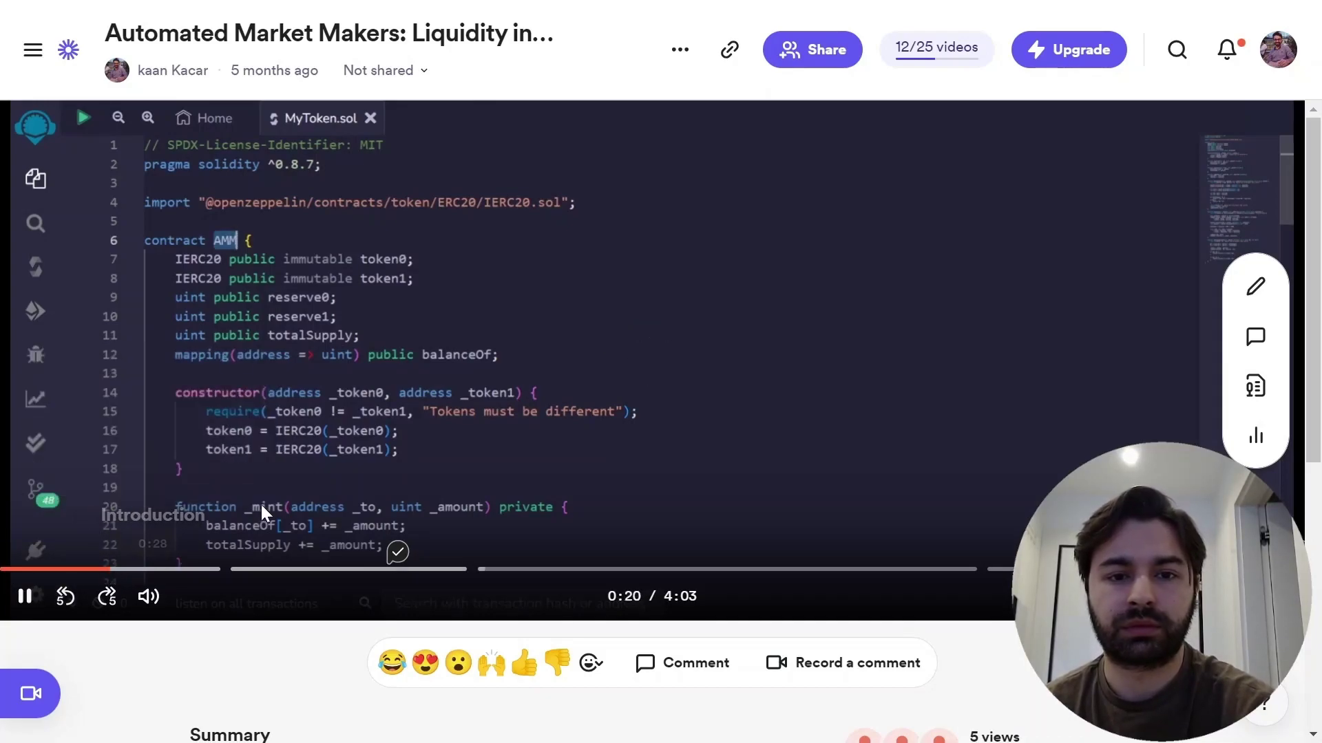
left_click(312, 486)
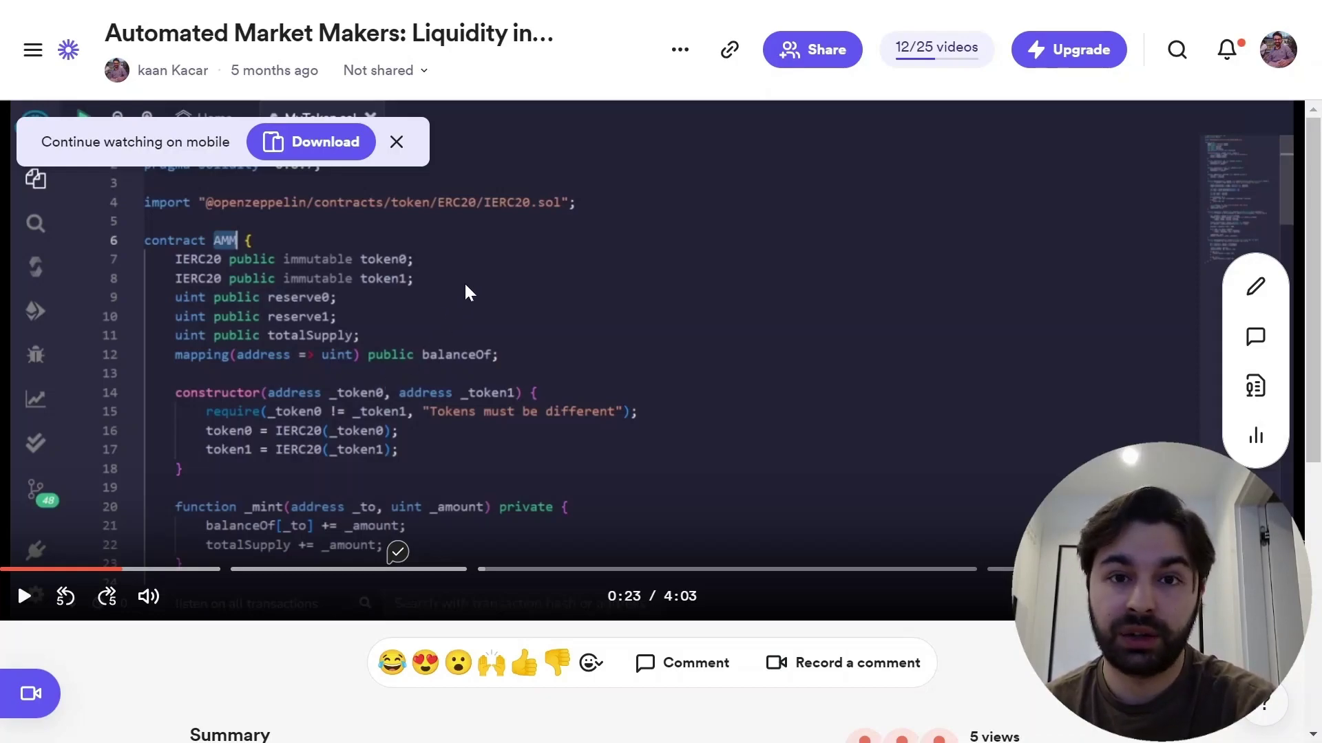
left_click(730, 50)
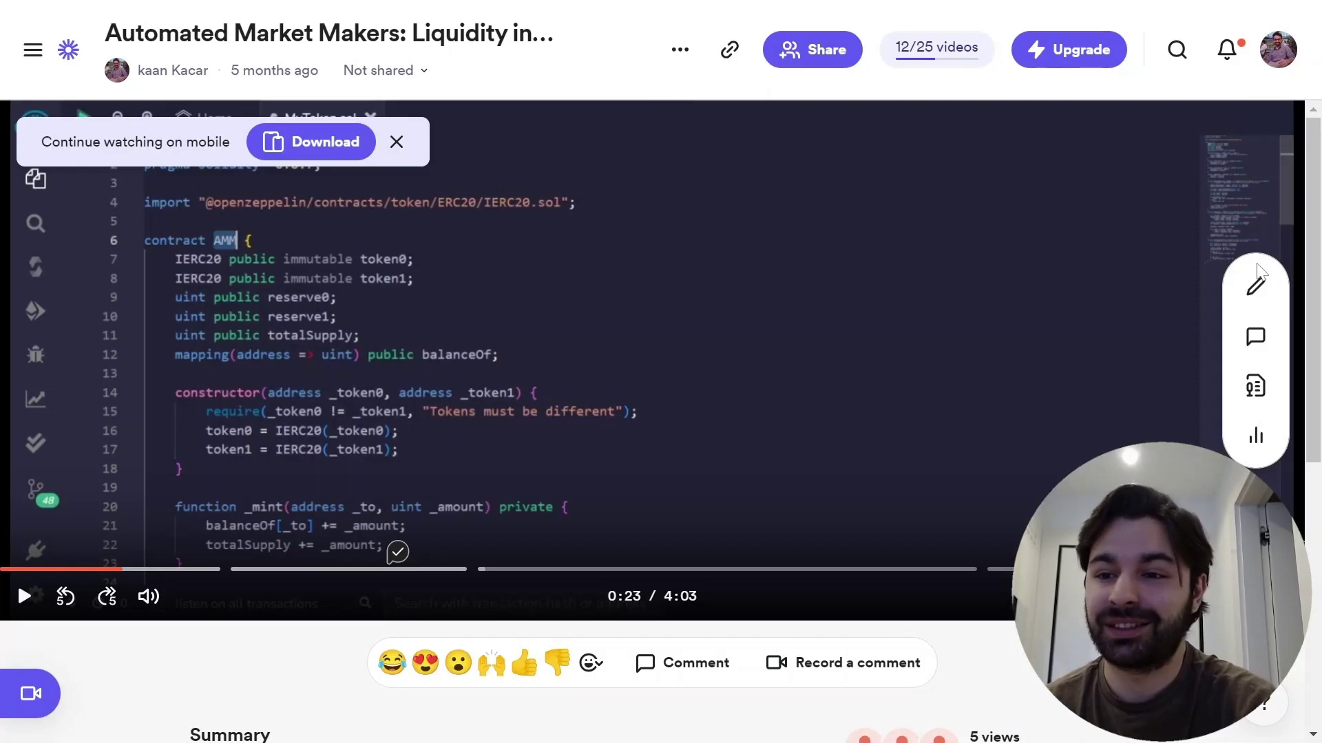
left_click(1253, 293)
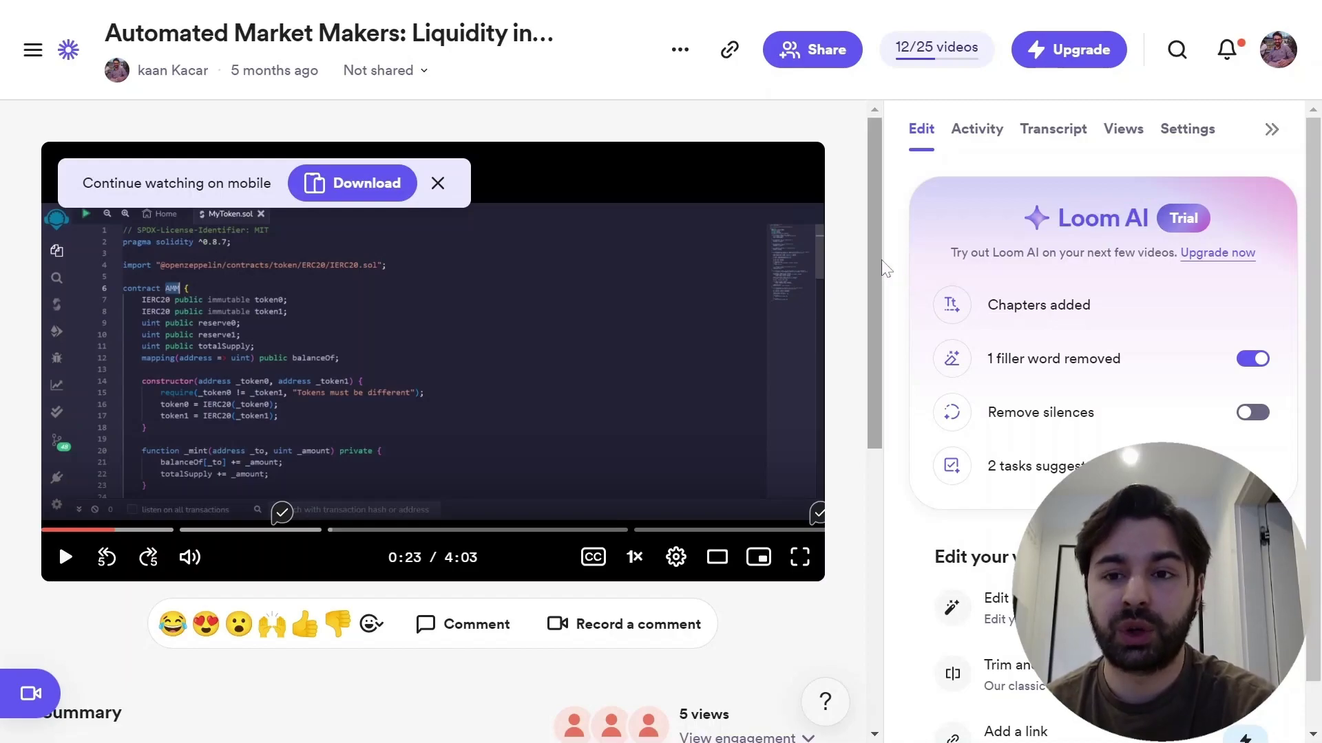
scroll(860, 293, "down", 1)
scroll(860, 292, "down", 5)
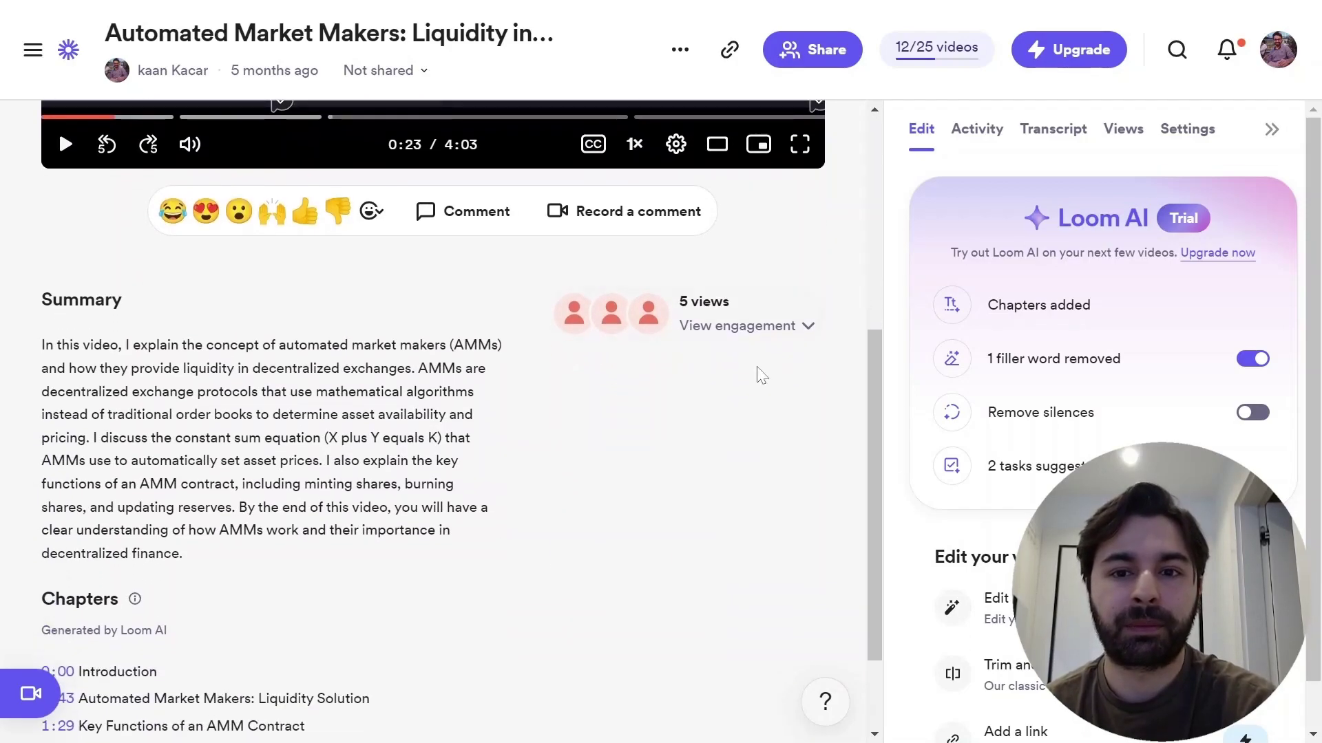
scroll(761, 372, "up", 6)
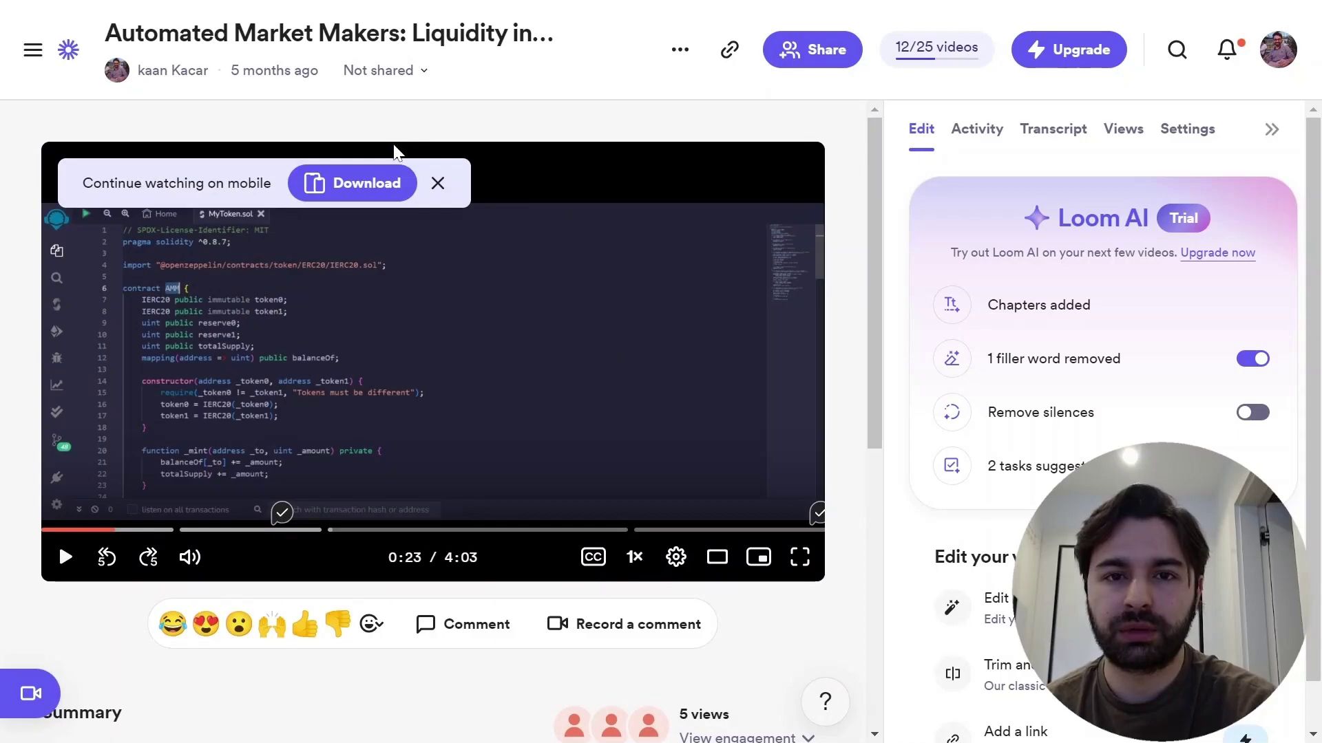
scroll(494, 259, "down", 3)
scroll(497, 265, "up", 3)
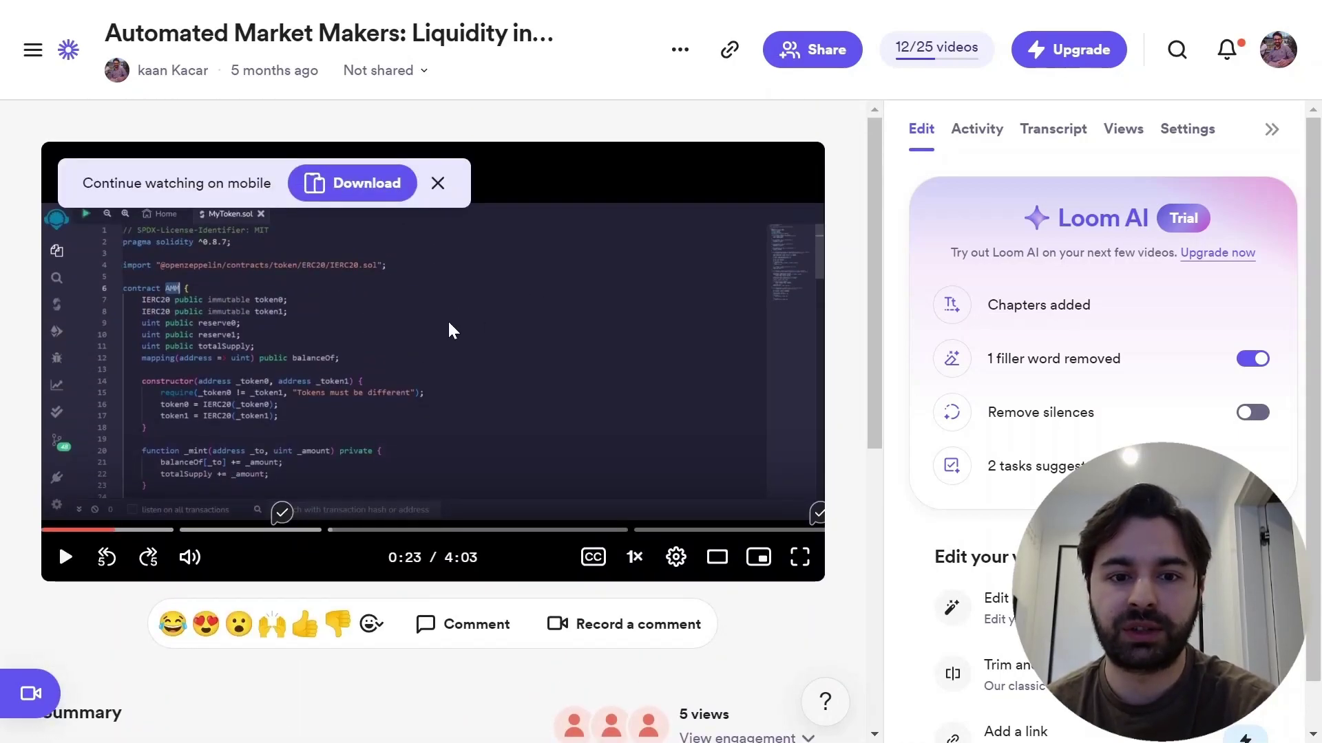
scroll(448, 319, "down", 5)
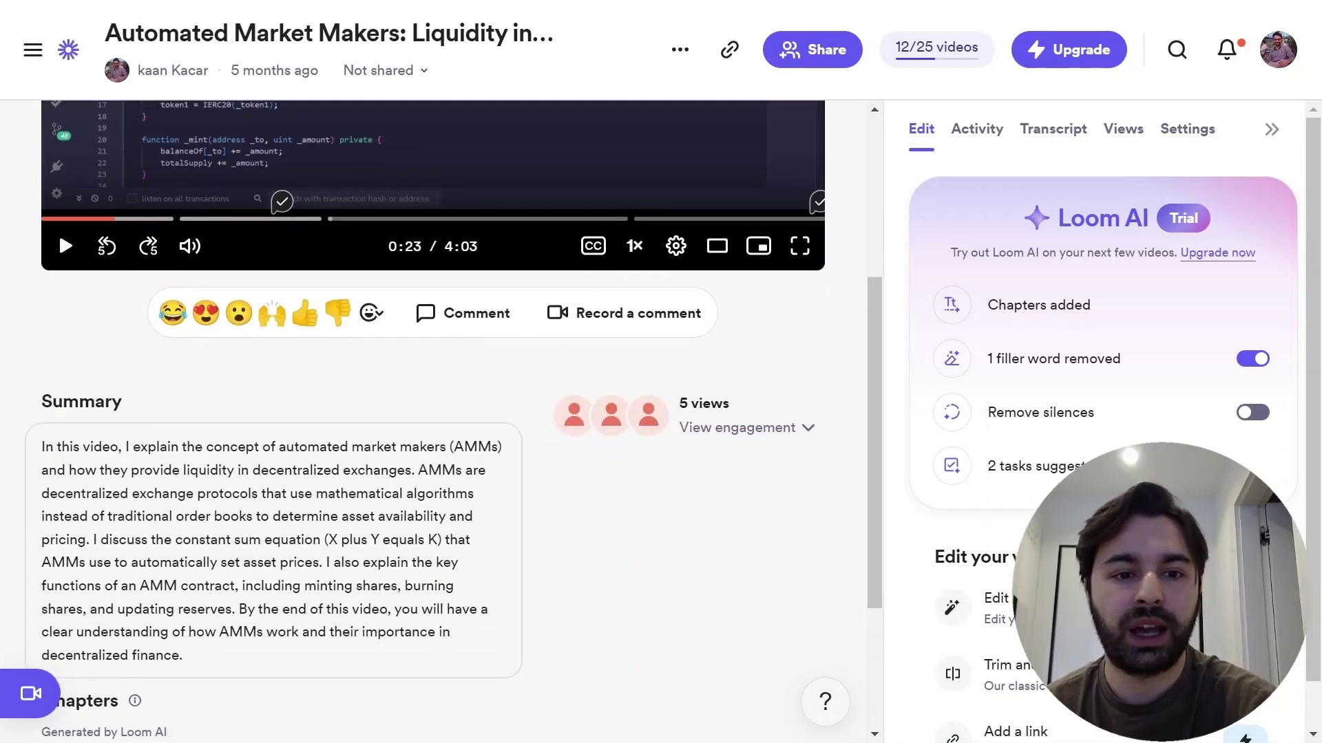
scroll(31, 252, "down", 3)
left_click_drag(40, 187, 183, 452)
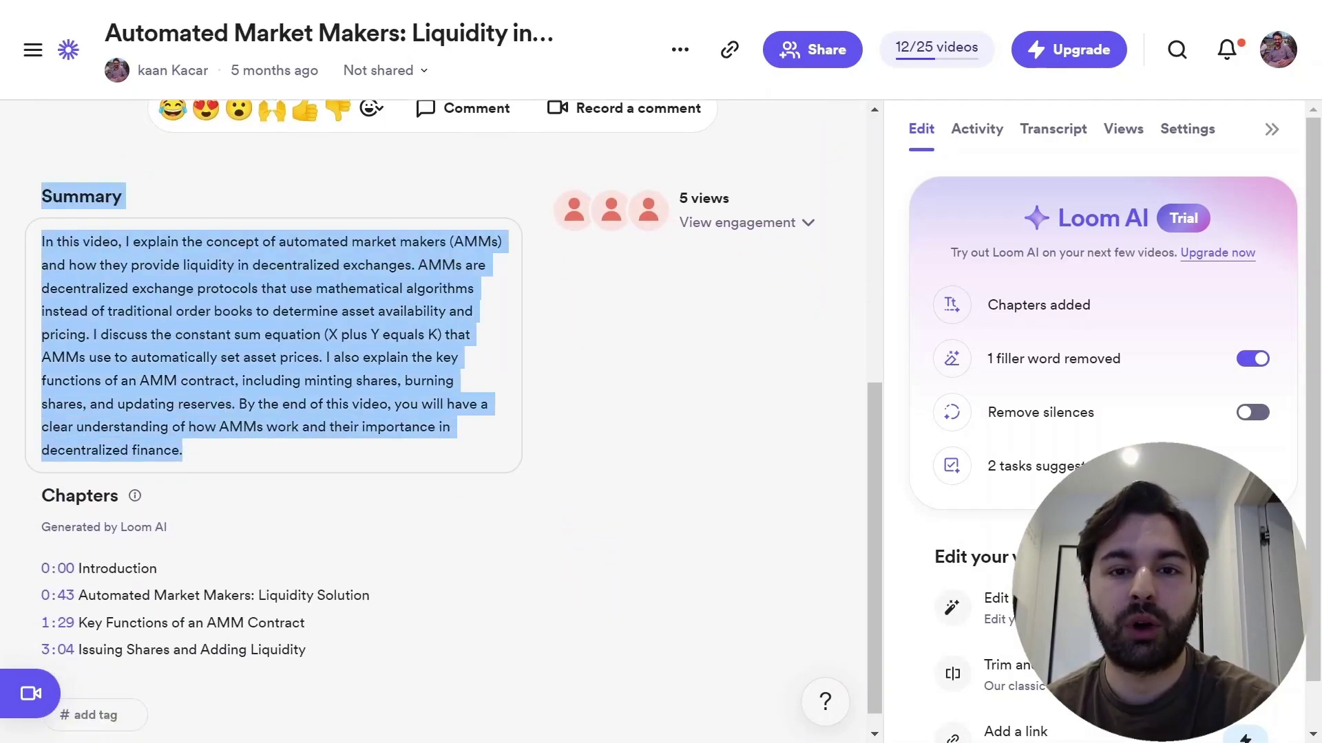
left_click(182, 451)
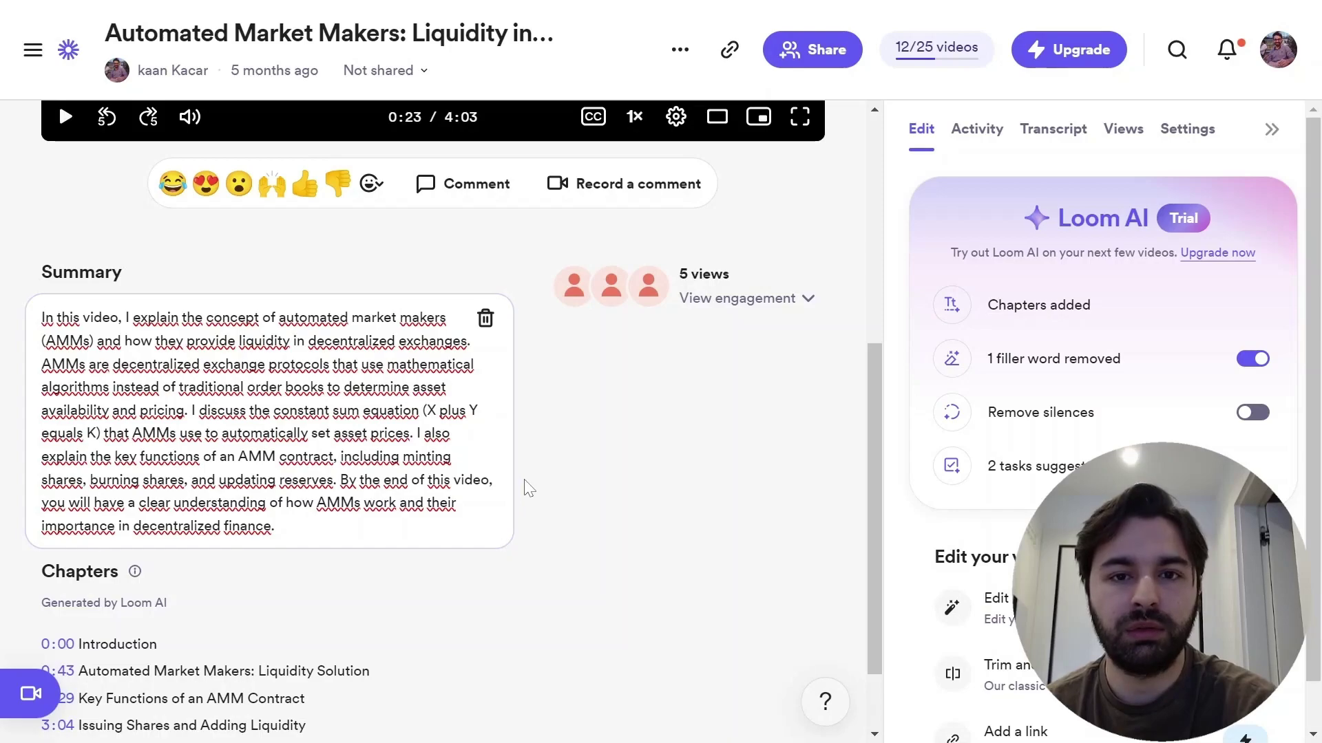
scroll(527, 487, "down", 2)
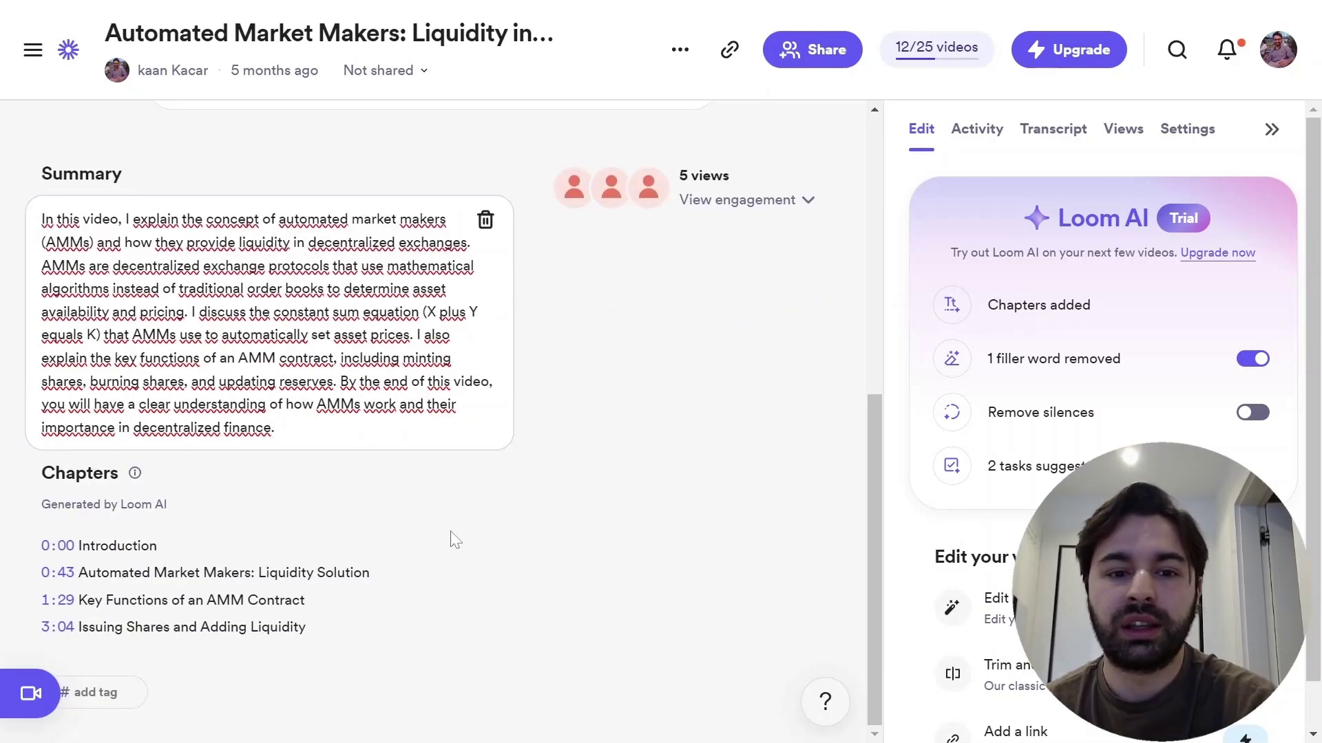
left_click_drag(37, 468, 310, 637)
left_click(309, 637)
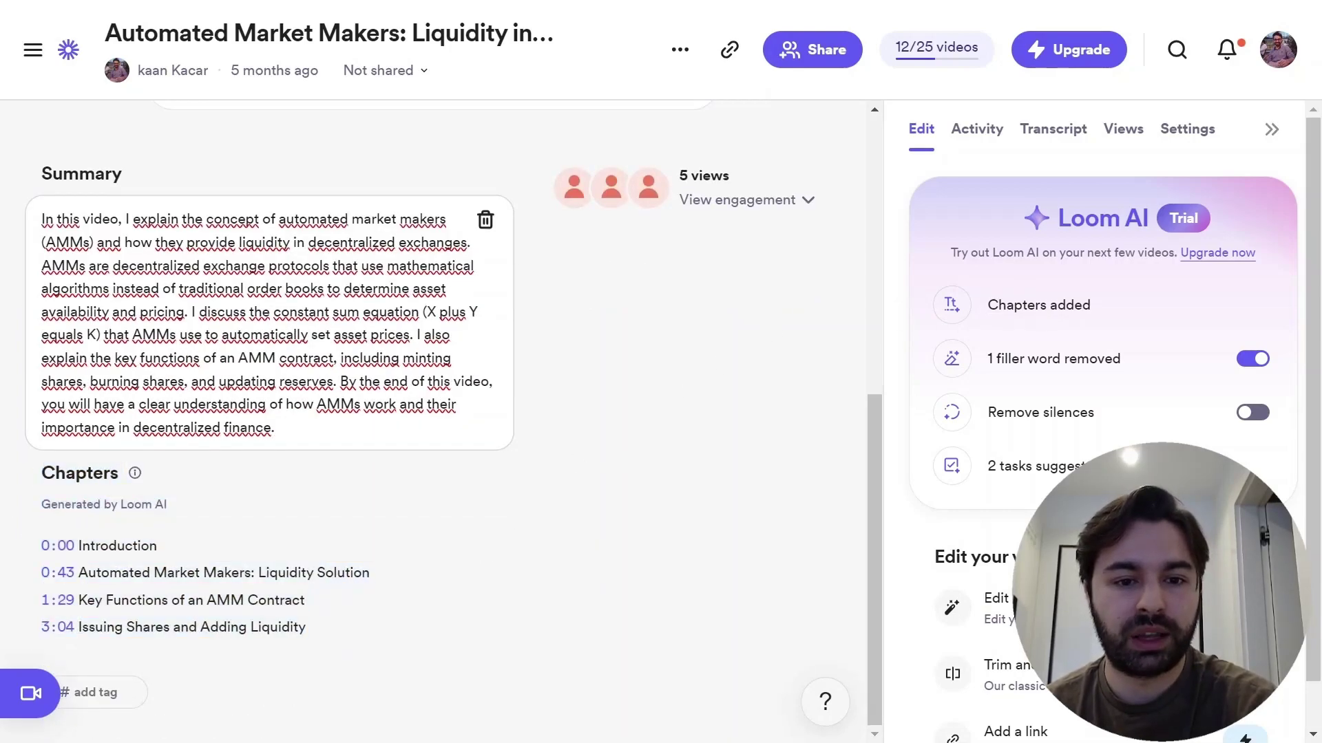
triple_click(172, 516)
left_click(181, 509)
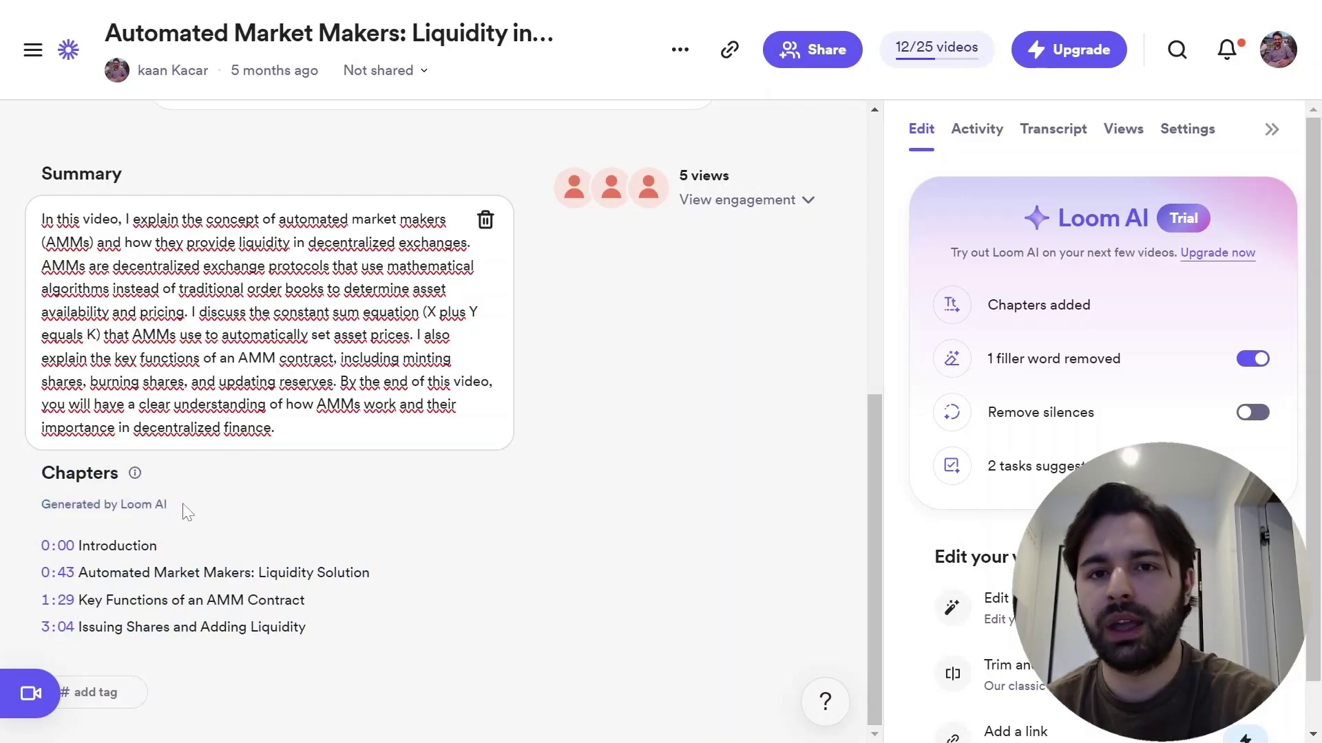
scroll(187, 513, "up", 2)
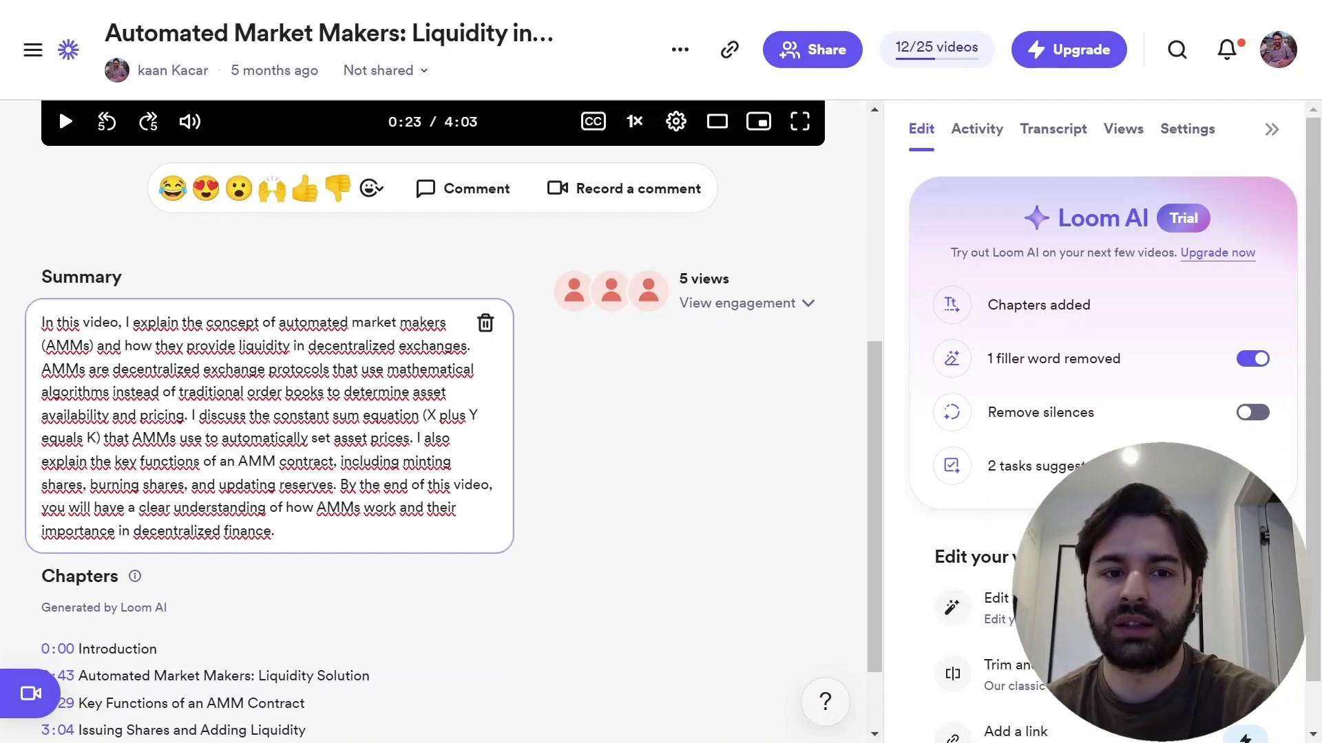
left_click_drag(41, 322, 70, 322)
left_click(599, 471)
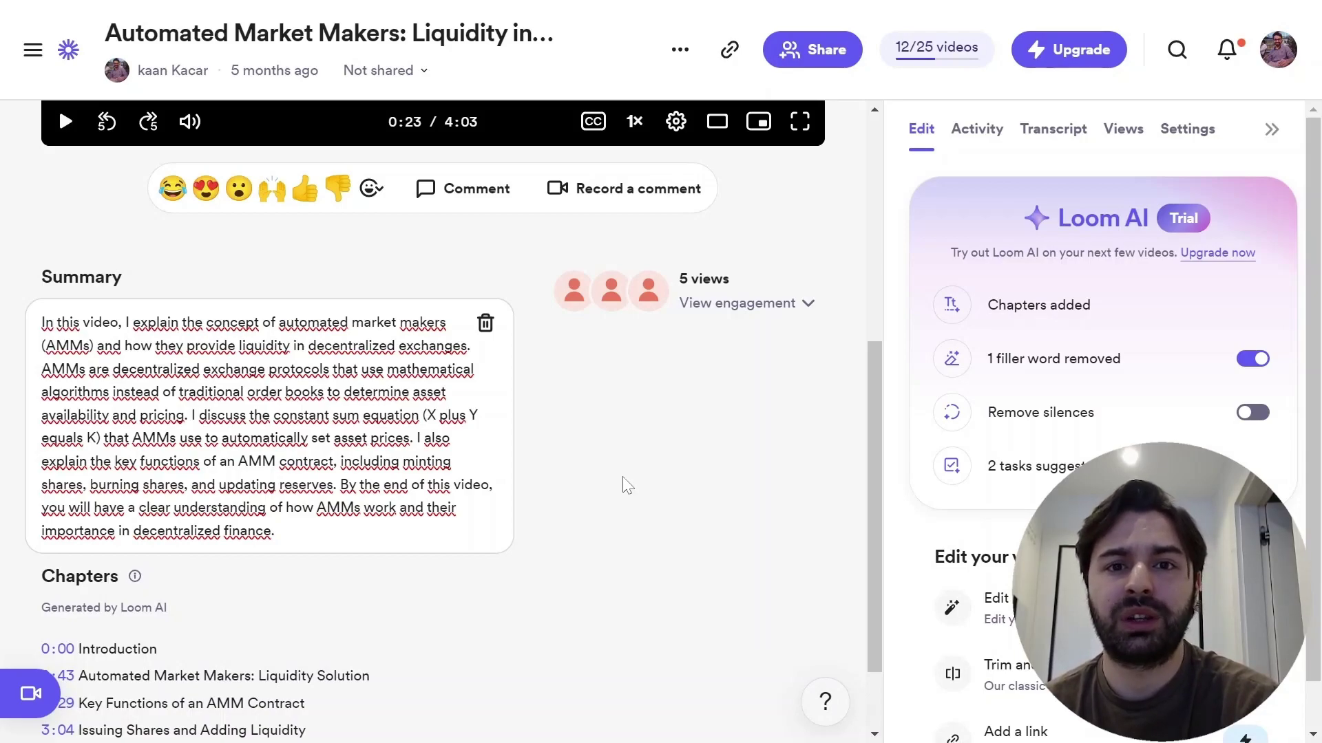
scroll(626, 485, "up", 2)
scroll(628, 485, "up", 5)
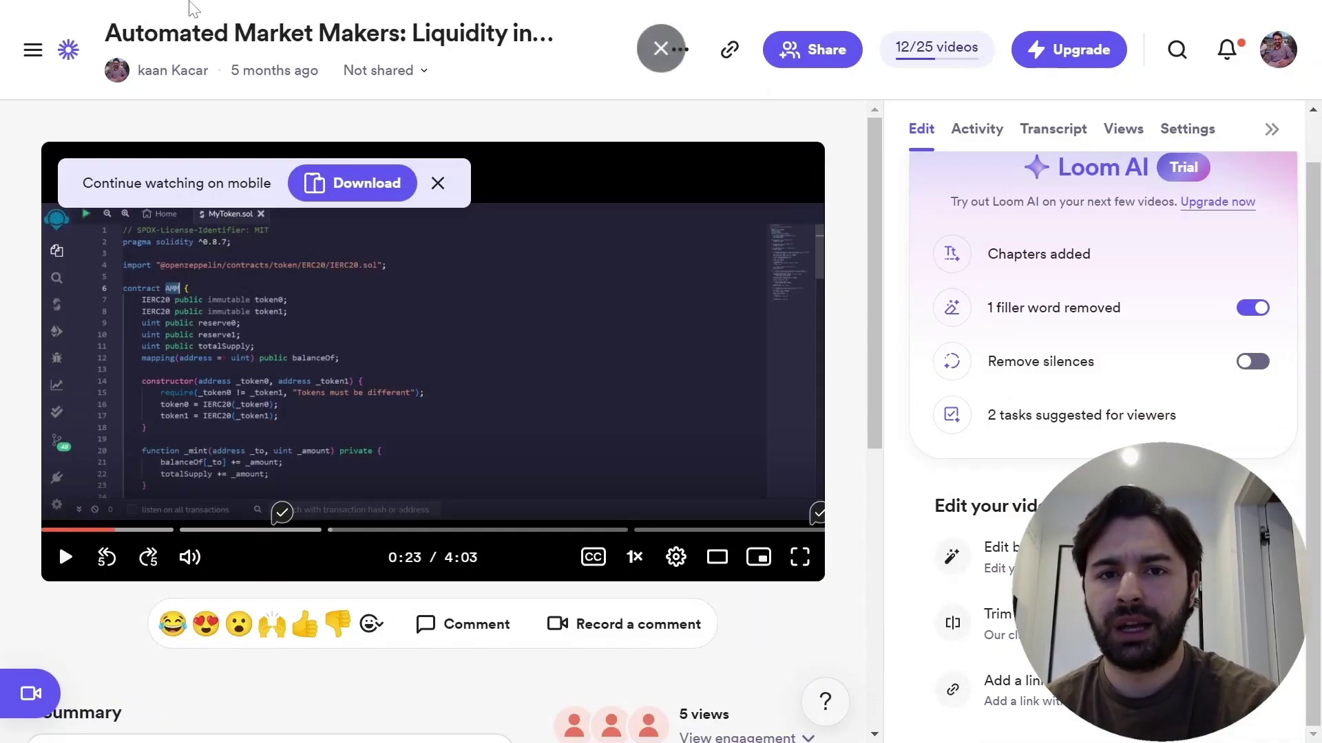
- Split the video at 0:22 in the trim editor to cut the intro, then save and exit
mouse_move(984, 623)
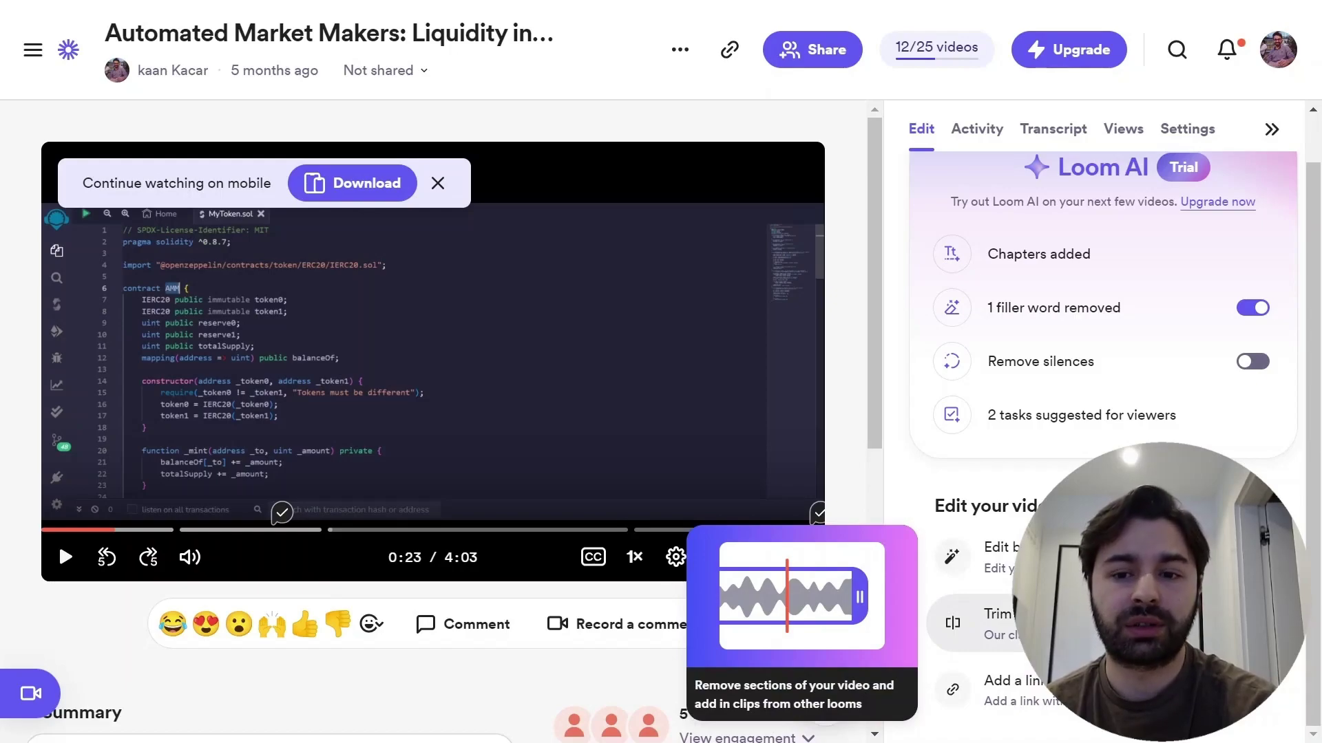
left_click(981, 623)
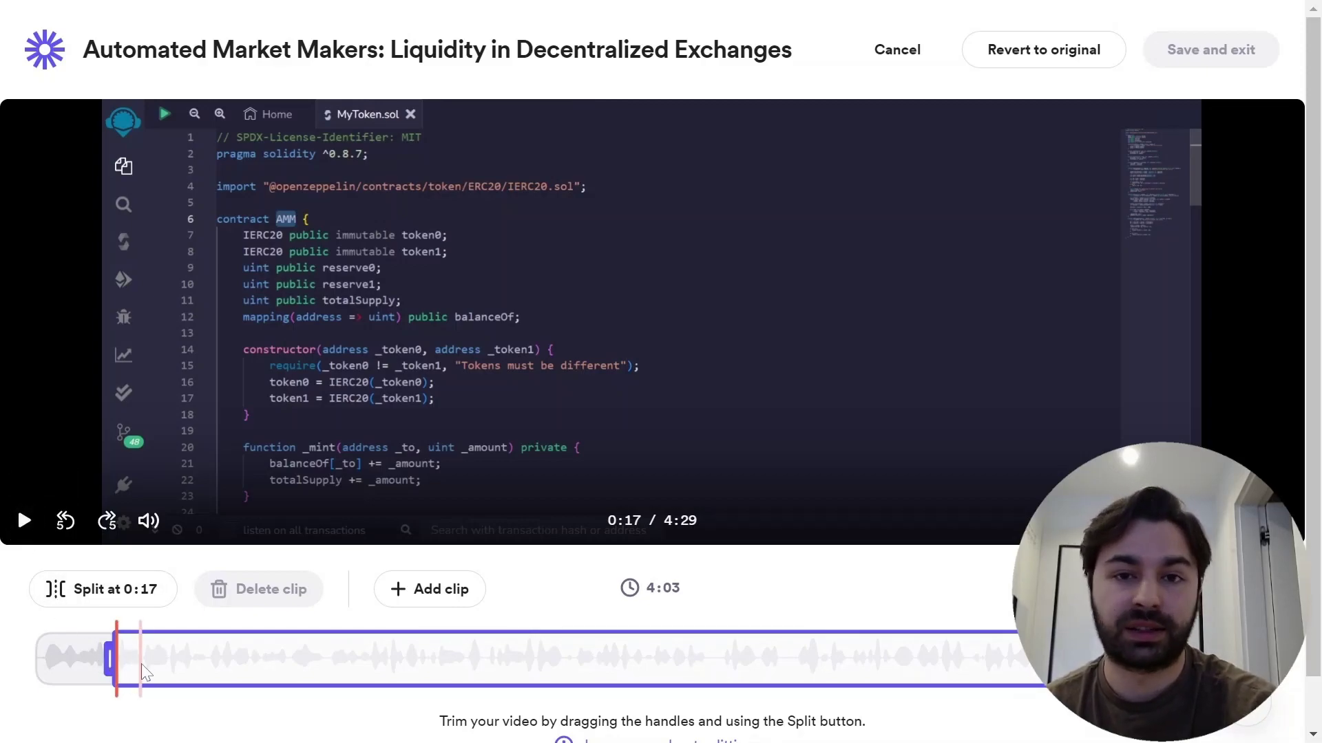
left_click(22, 531)
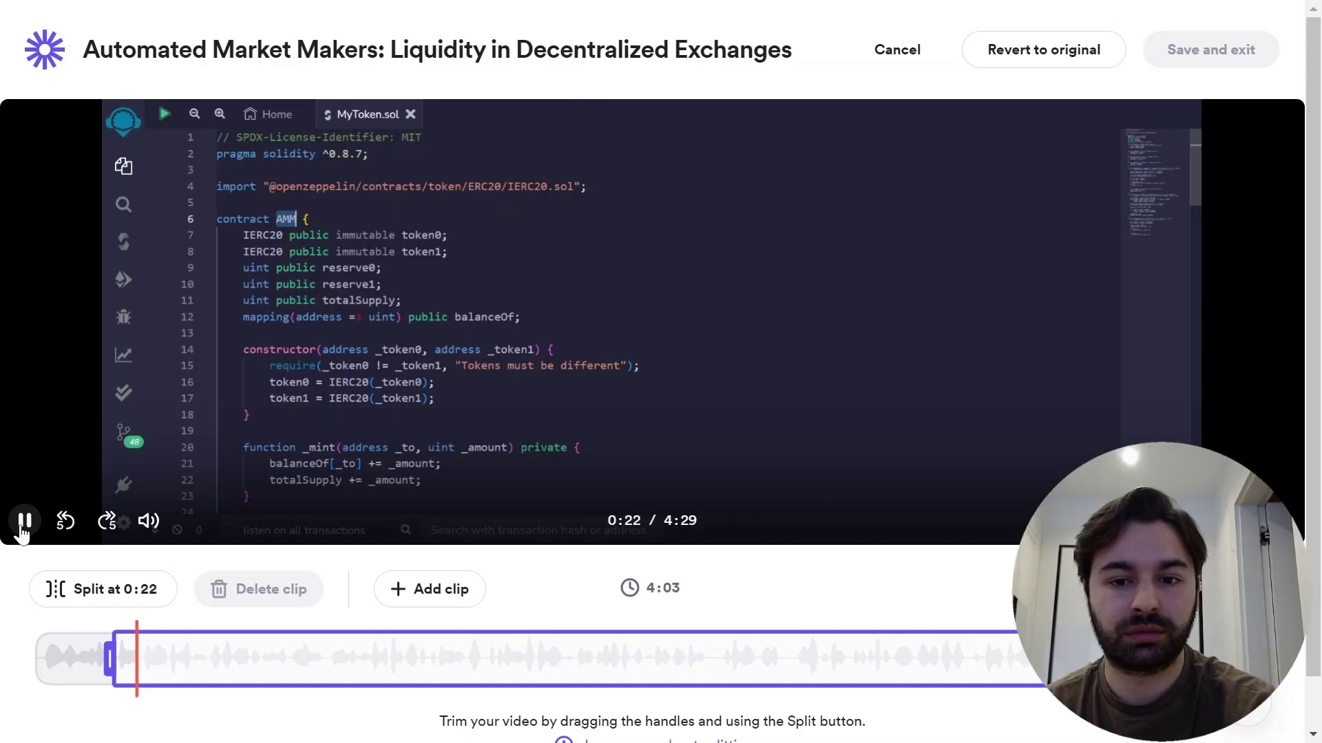
left_click(23, 531)
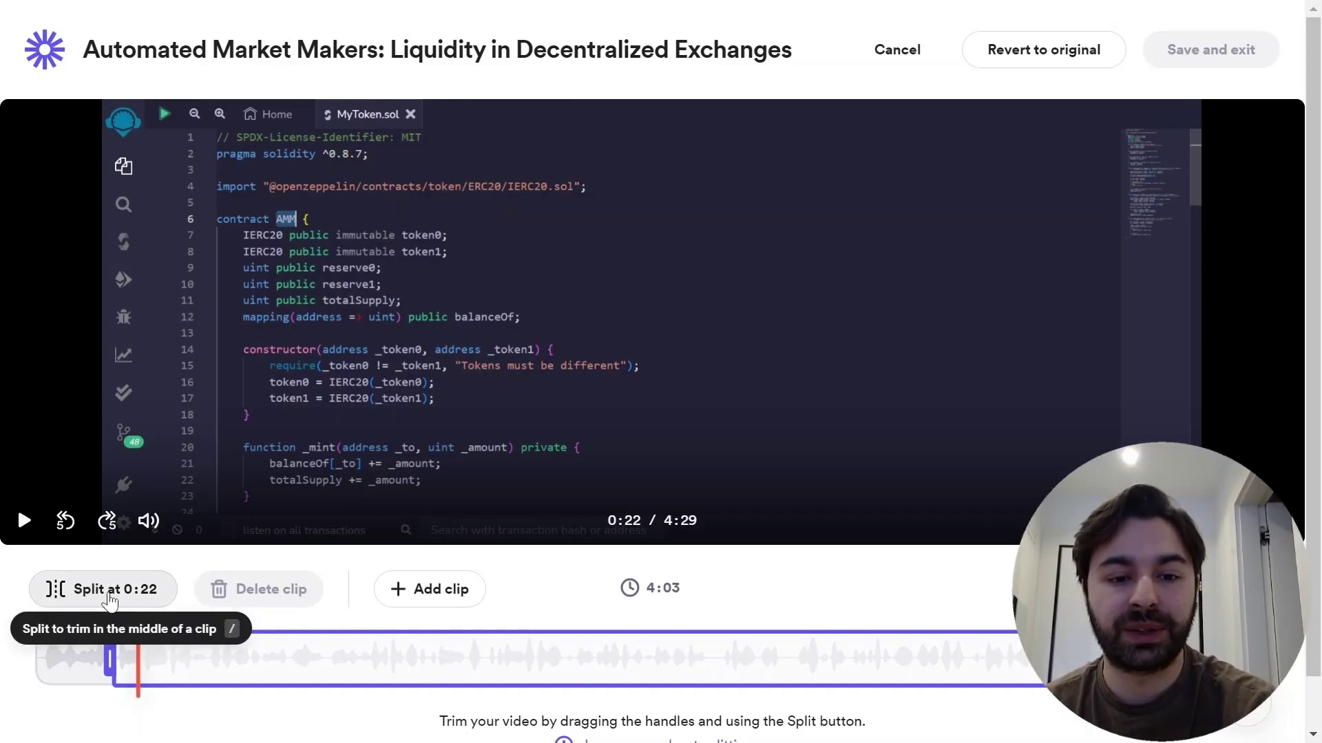
left_click(139, 593)
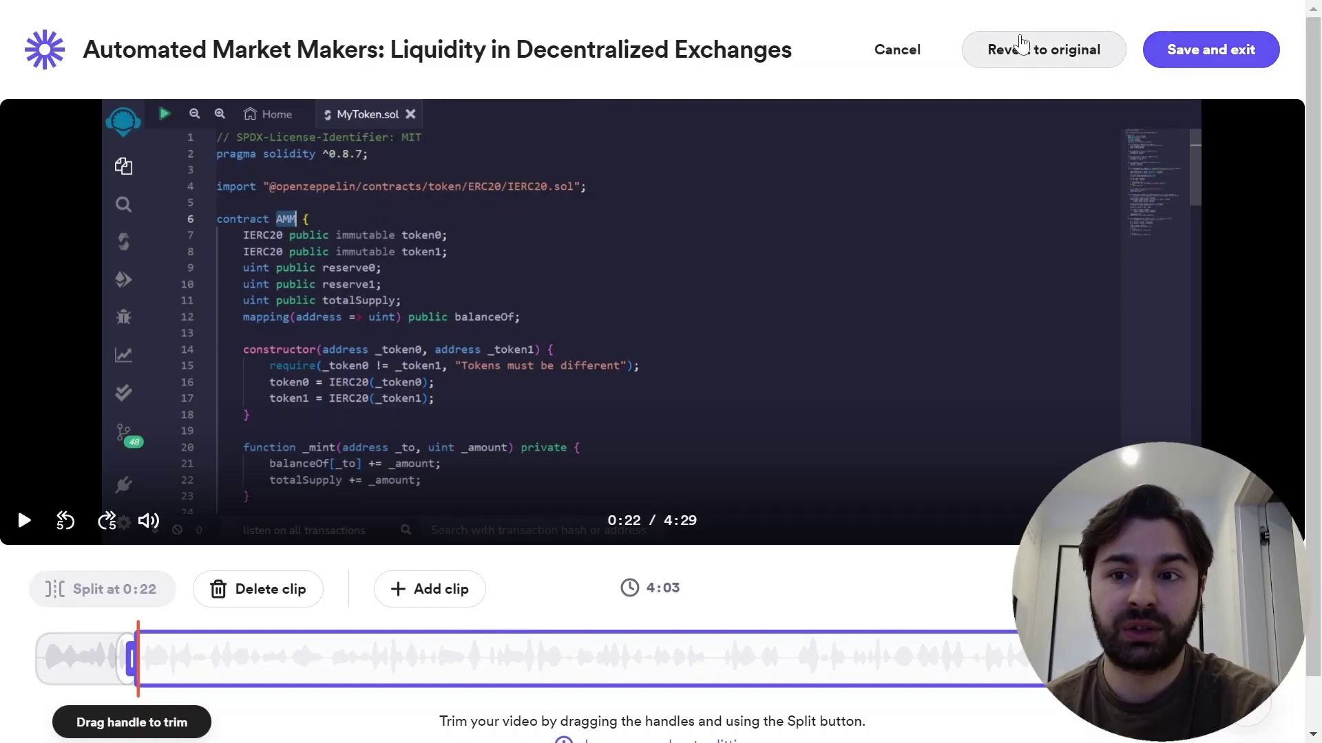
left_click(1169, 47)
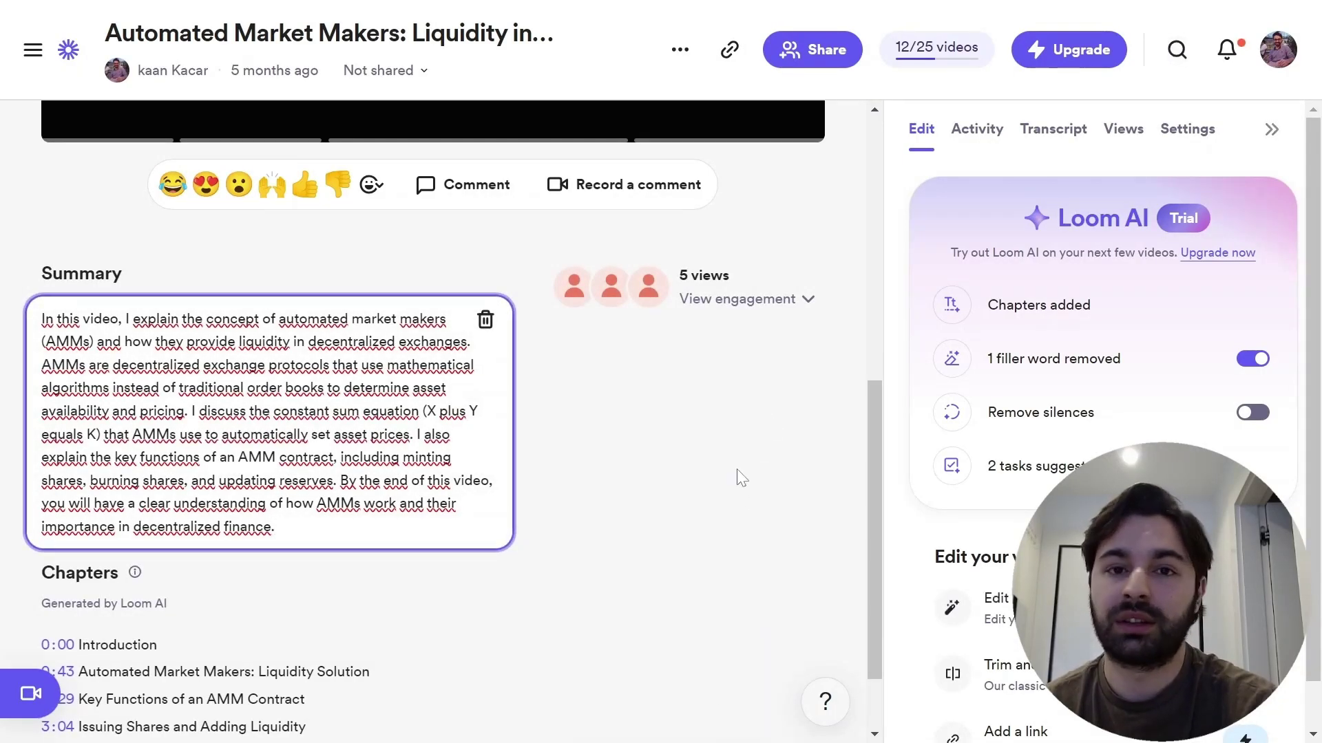
scroll(722, 453, "down", 1)
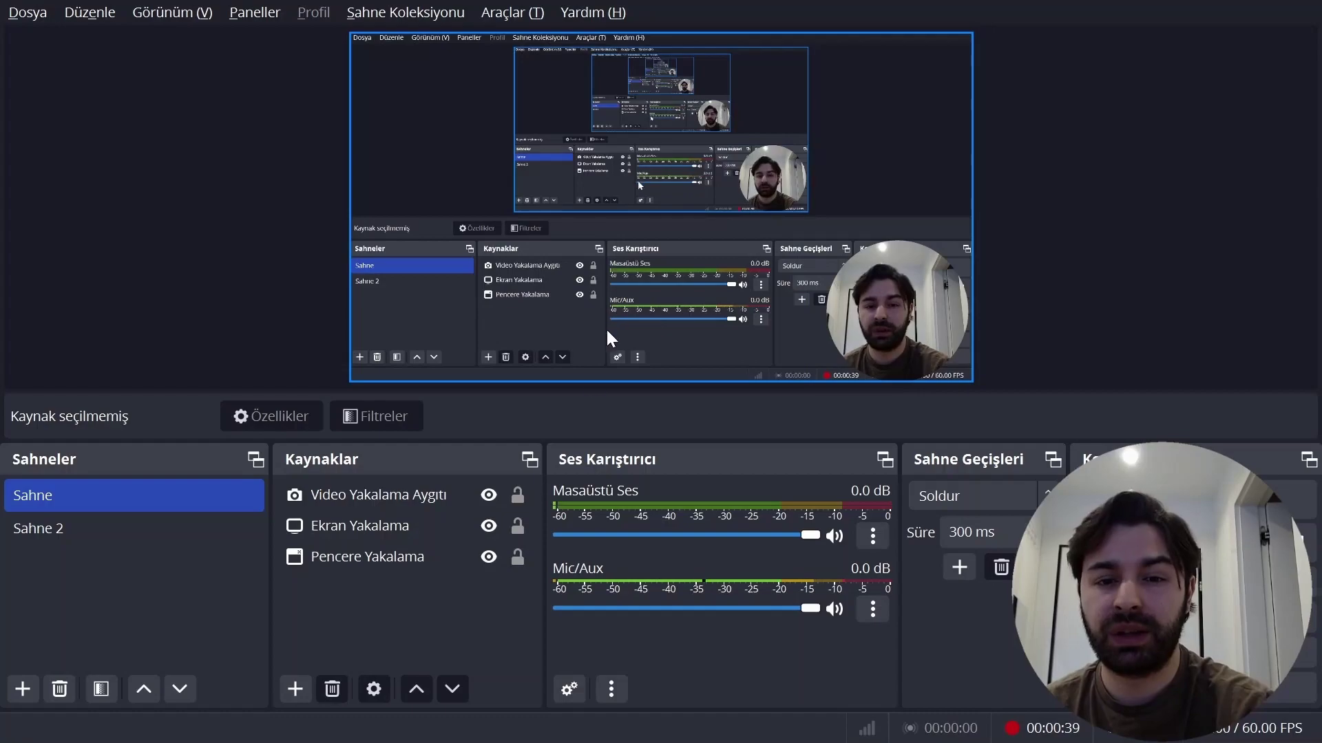
- Check the Pencere Yakalama window list, review Video Yakalama Aygıtı and Ekran Yakalama, ending on Pencere Yakalama
left_click(427, 554)
left_click(416, 561)
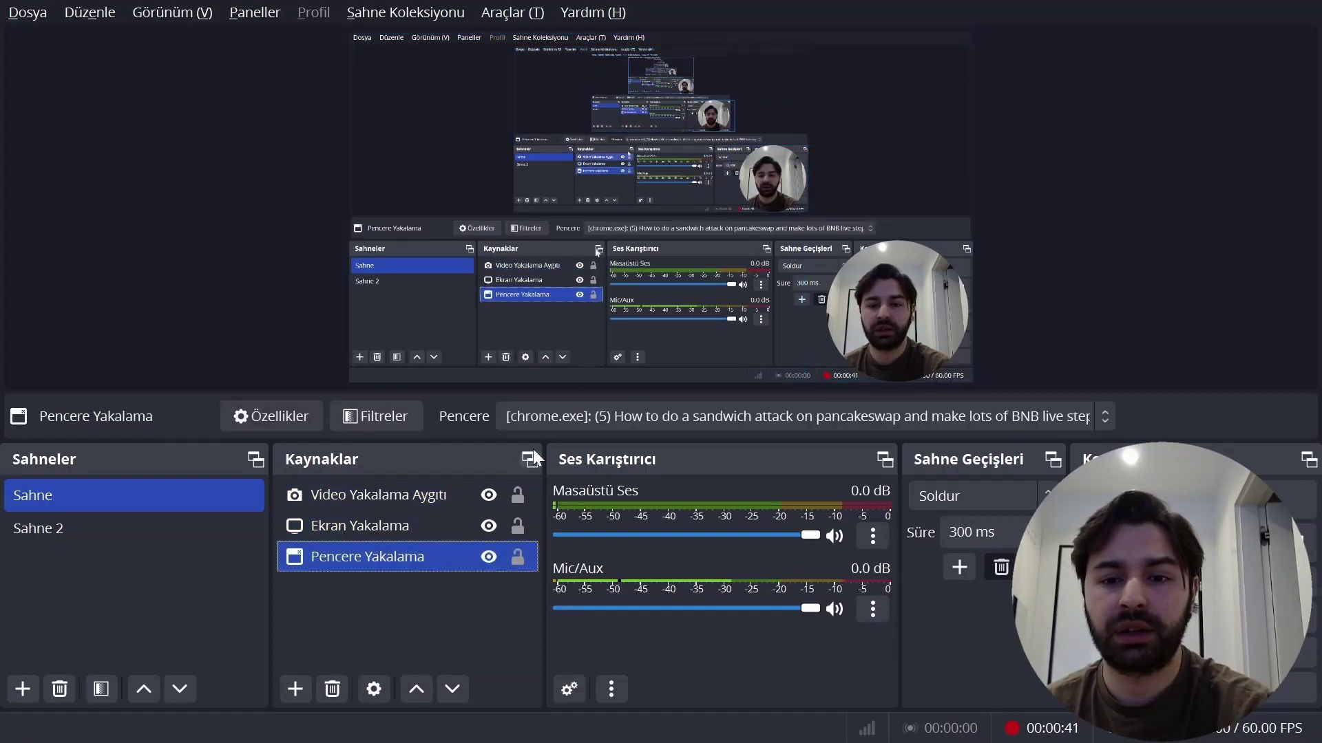
left_click(553, 421)
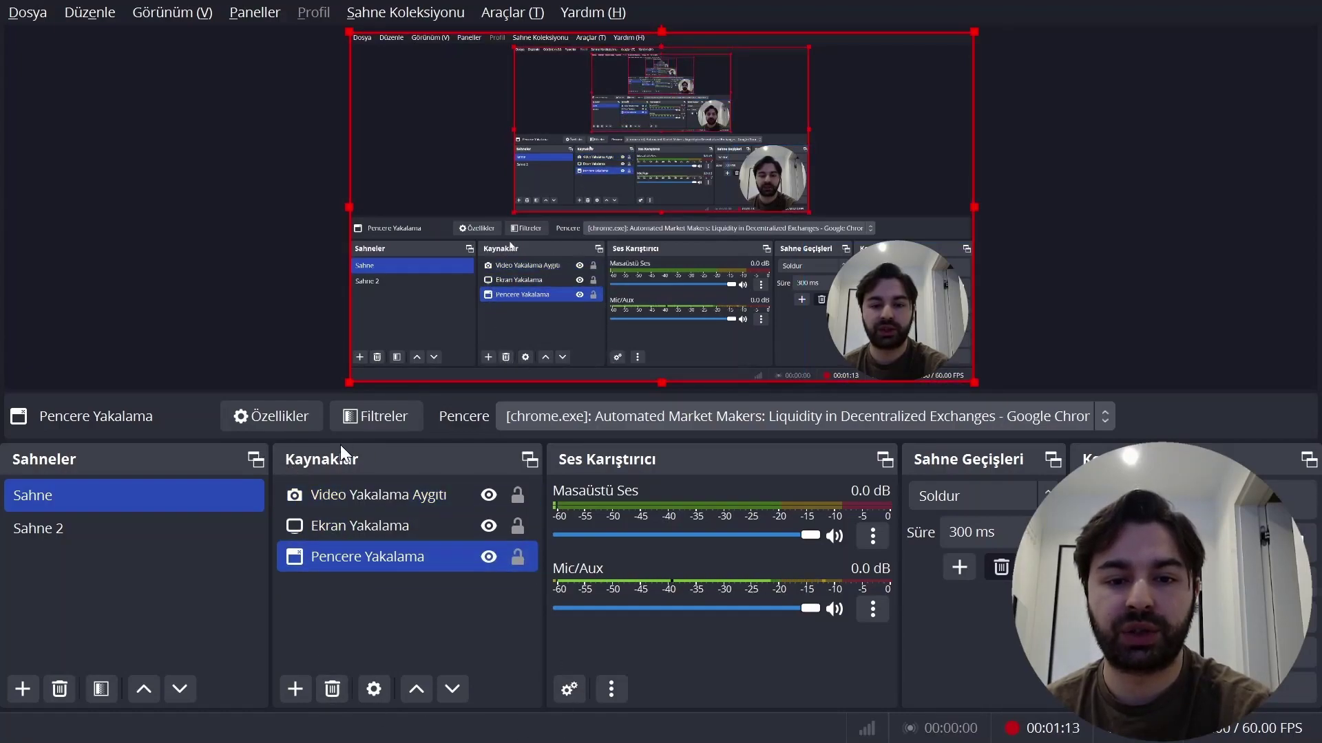
left_click(359, 492)
left_click(358, 520)
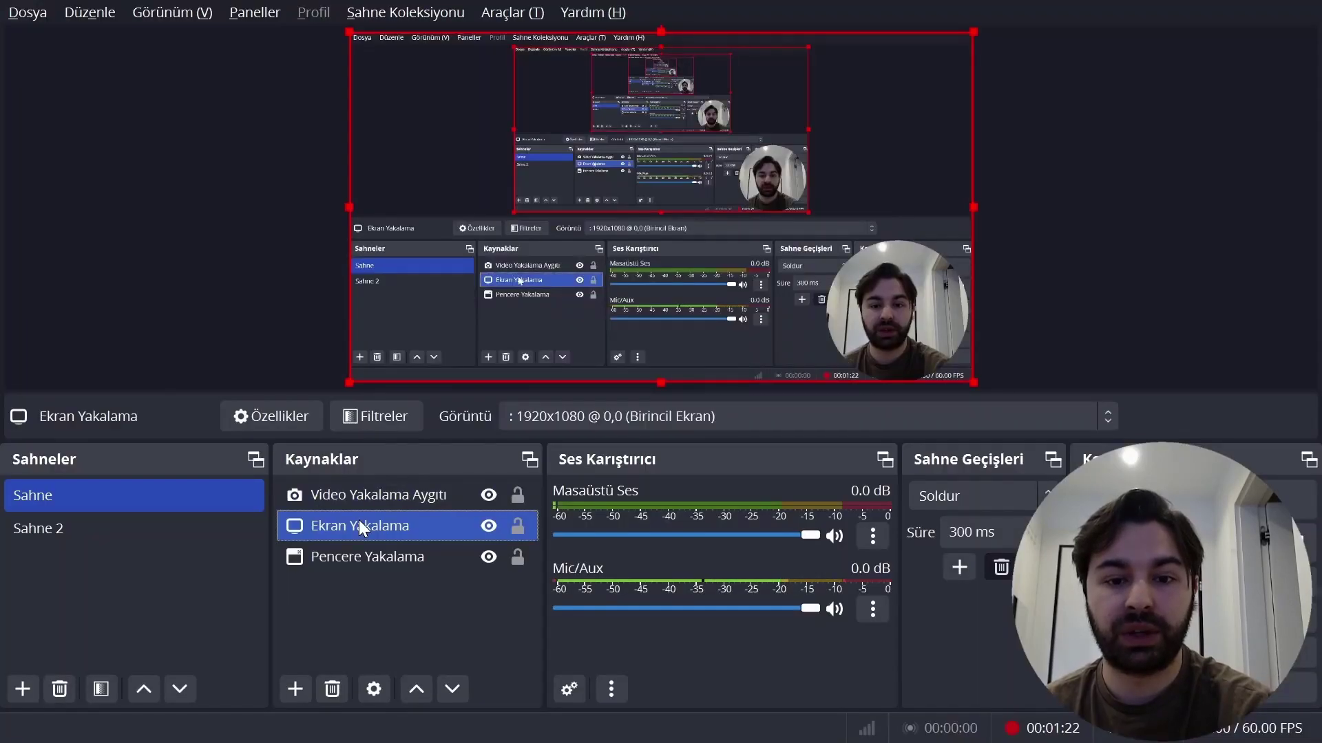
left_click(390, 563)
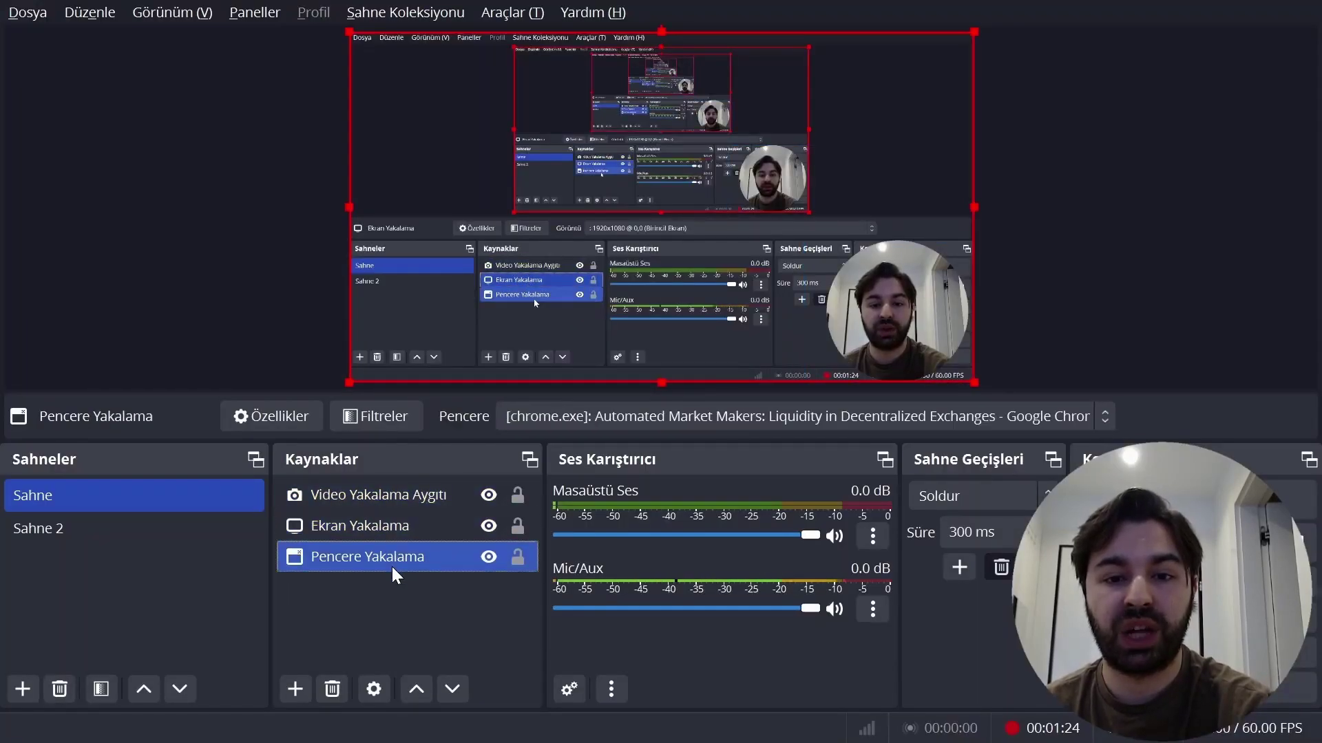